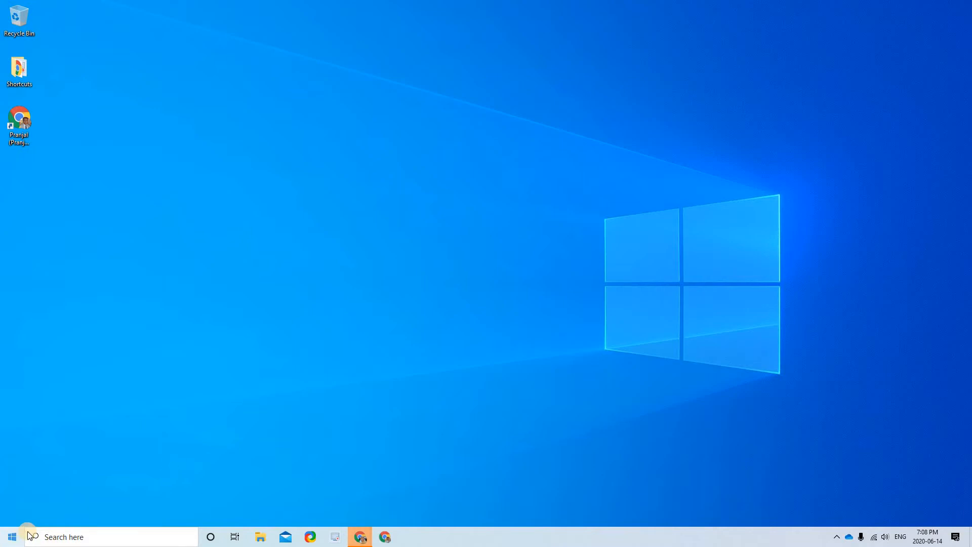
- Search the Start menu for 'add' and open Add or remove programs
key(super)
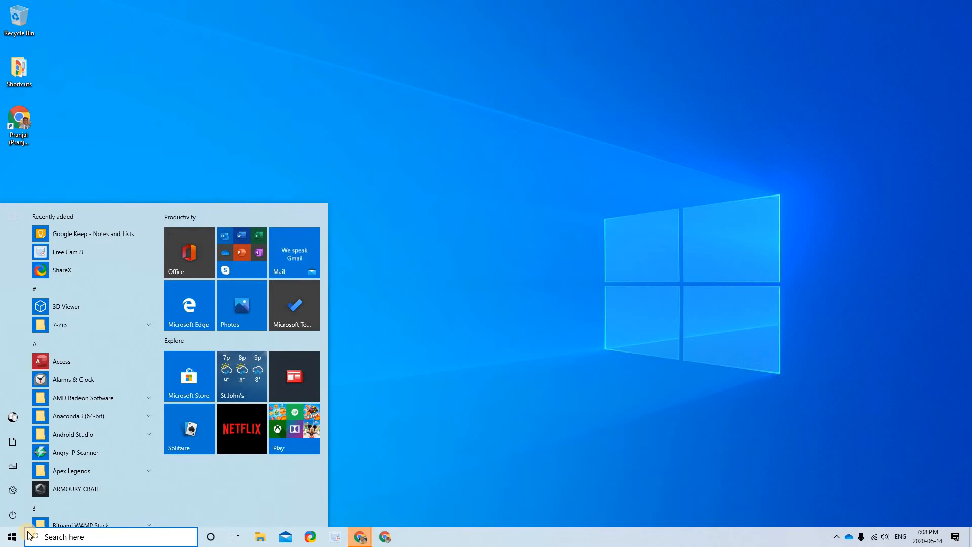
text(add)
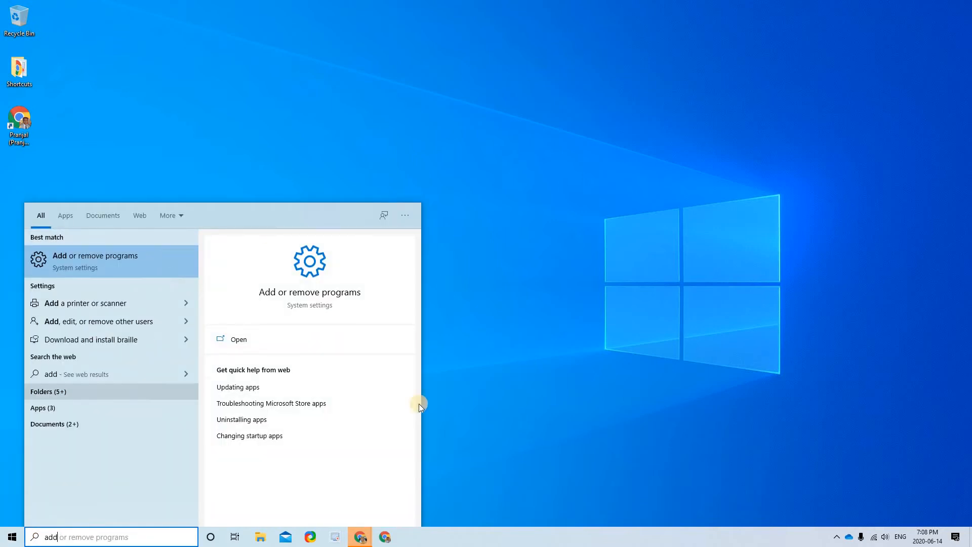
click(249, 254)
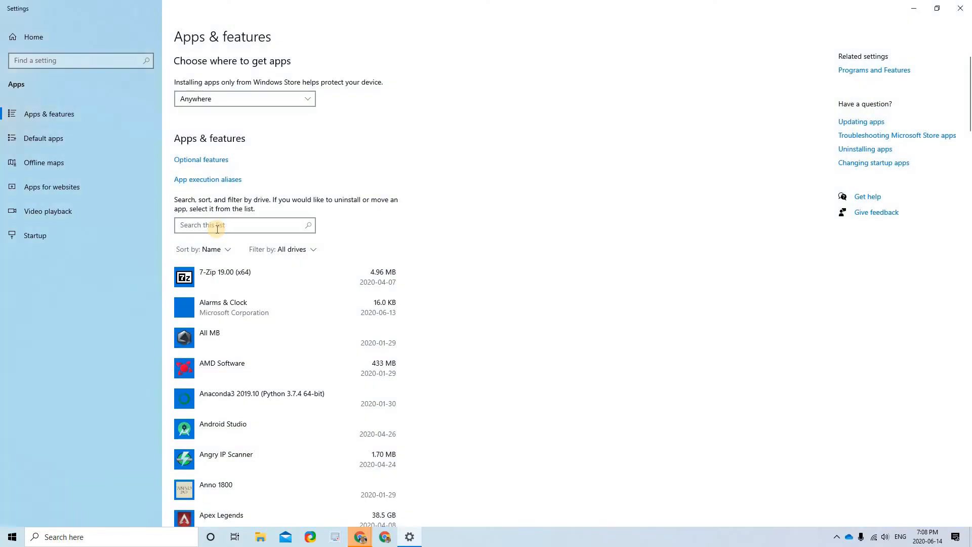
- Filter the installed apps by 'mysql', confirm nothing matches, and close Settings
text(mysql)
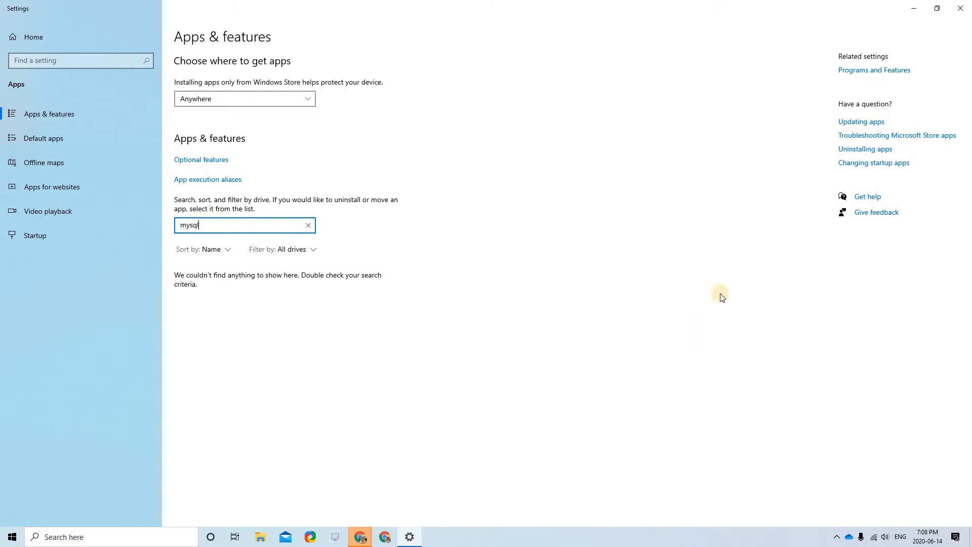
click(966, 4)
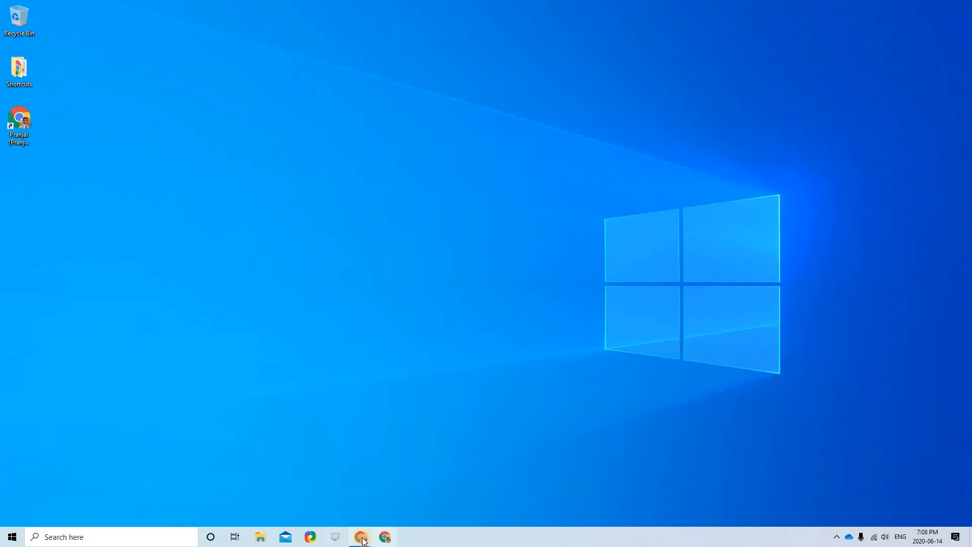
- Bring the Chrome MySQL downloads window full screen and go to MySQL Community Server
click(360, 536)
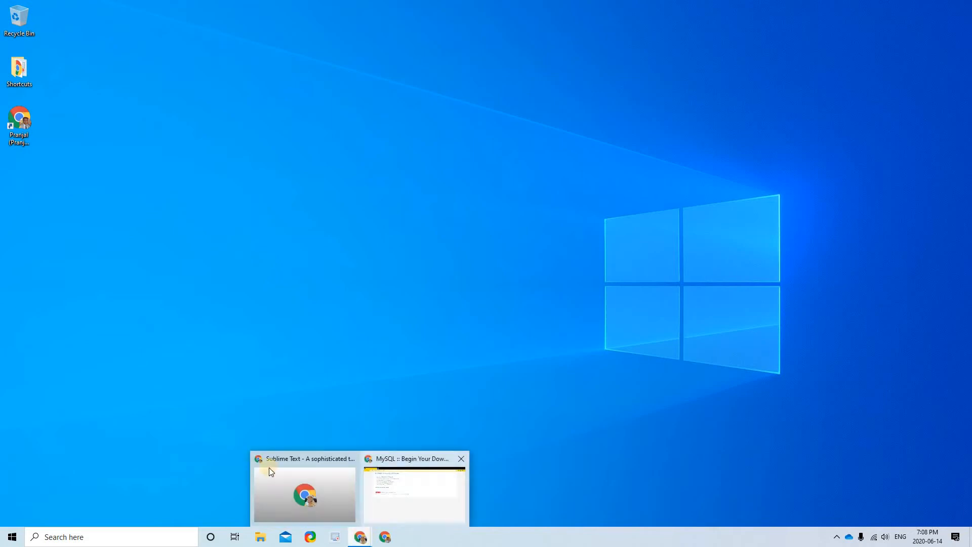
click(269, 470)
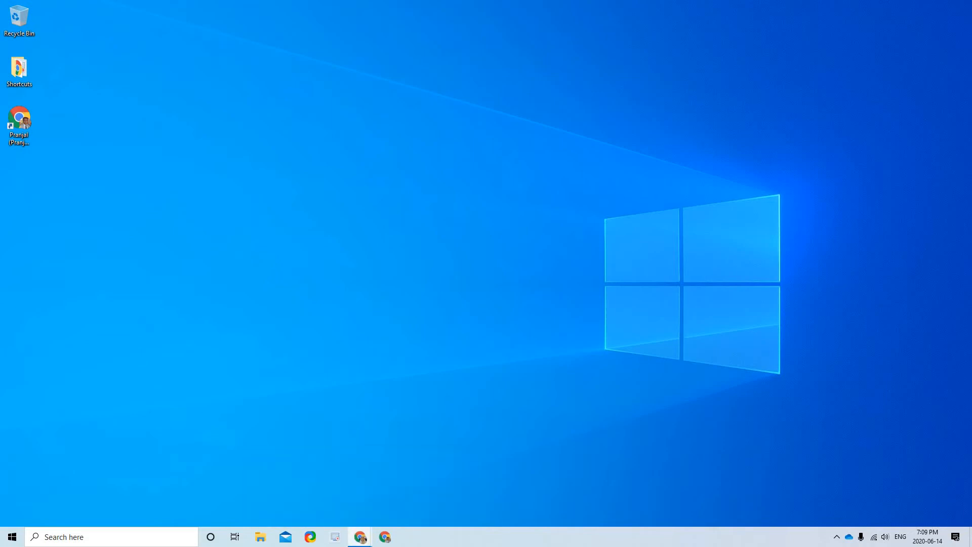
drag(387, 83, 304, 1)
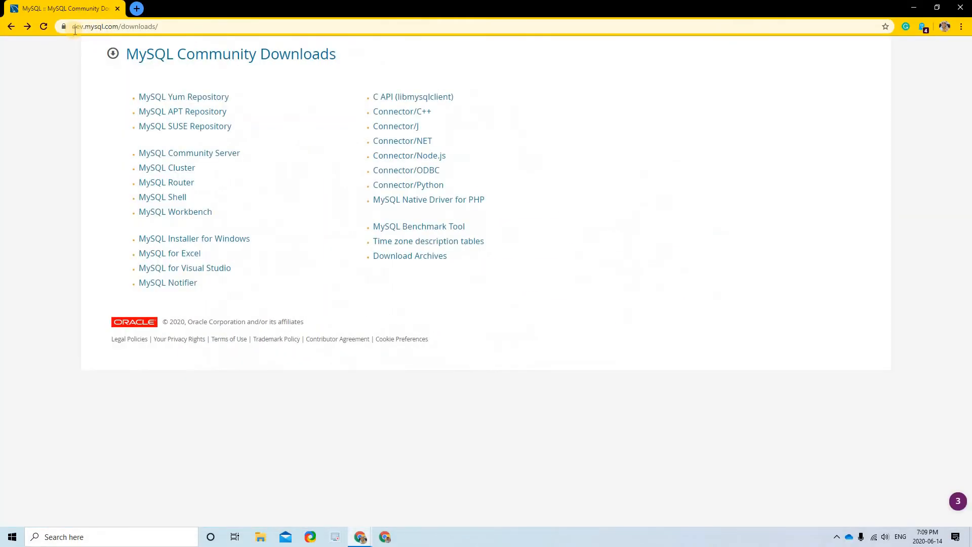
click(94, 27)
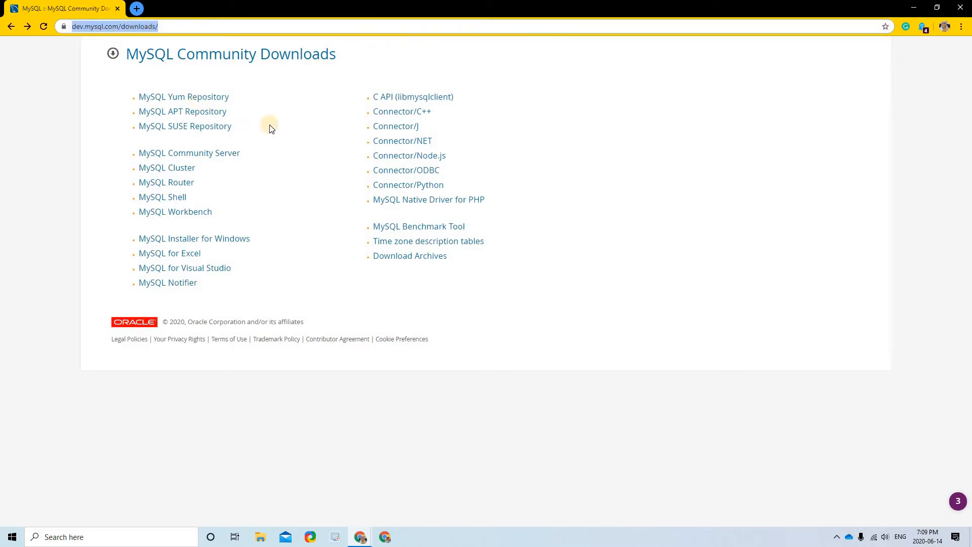
key(Right)
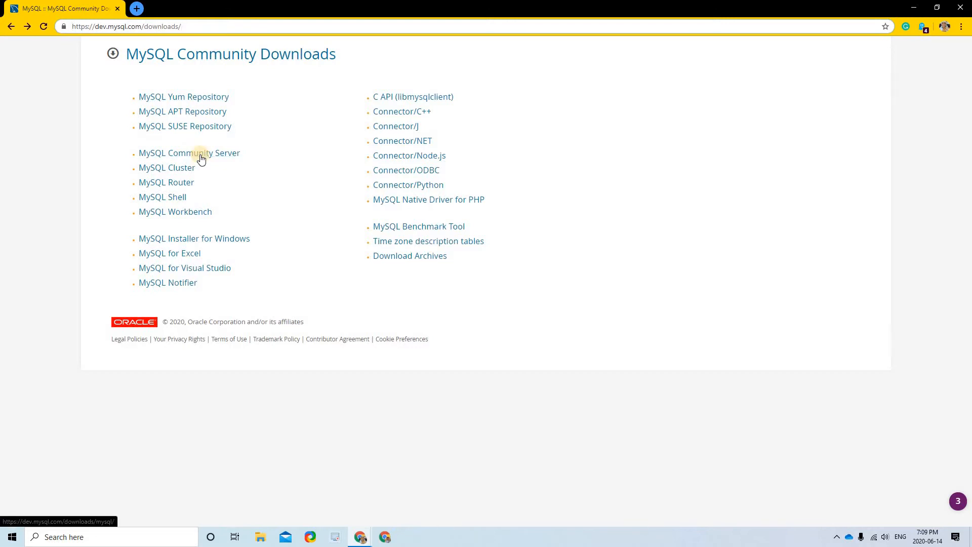
click(201, 157)
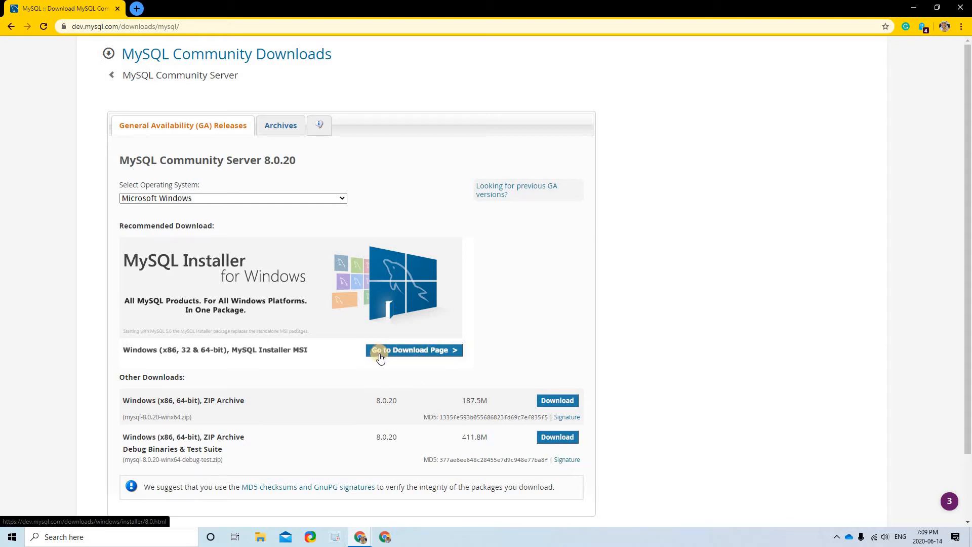
- On the MySQL Installer page, compare the 420.6M full package and download the 24.4M web installer
click(443, 354)
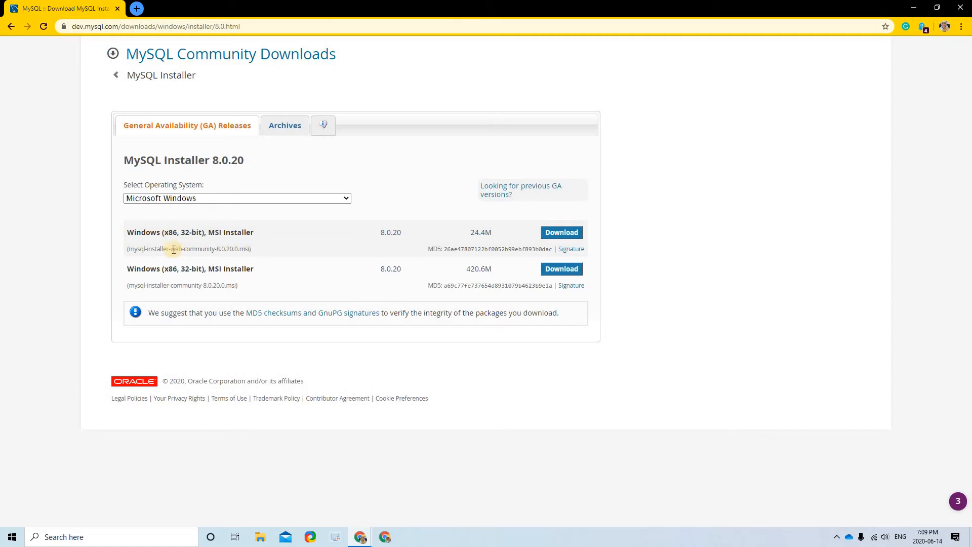
drag(204, 287, 172, 286)
drag(508, 272, 462, 268)
click(563, 234)
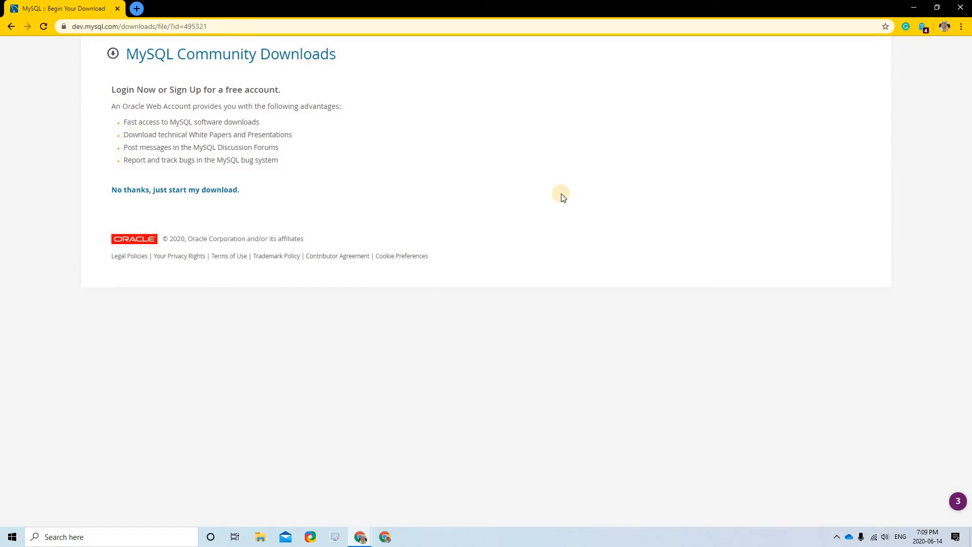
- Skip the account sign-up and launch mysql-installer-web-community-8.0.20.0.msi from Chrome's download bar
click(162, 191)
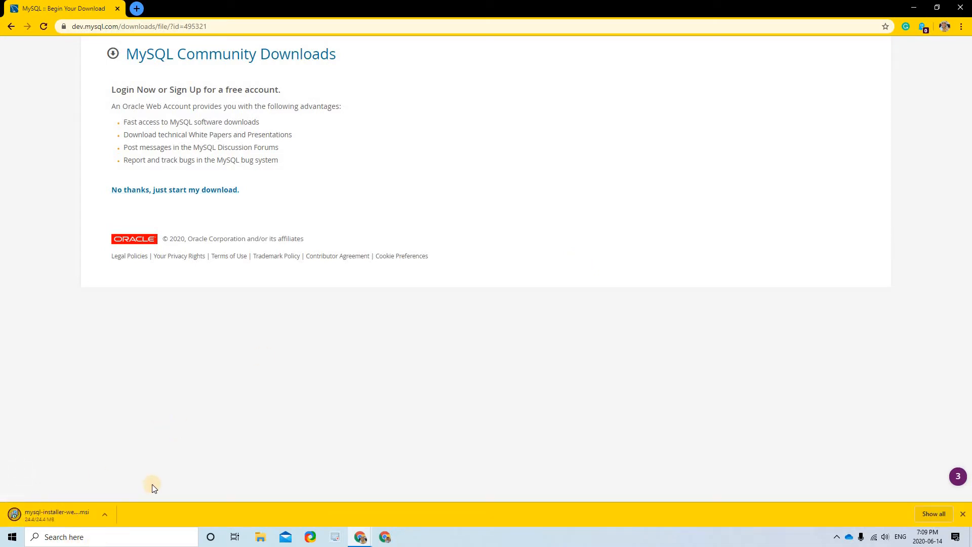
click(105, 515)
click(151, 480)
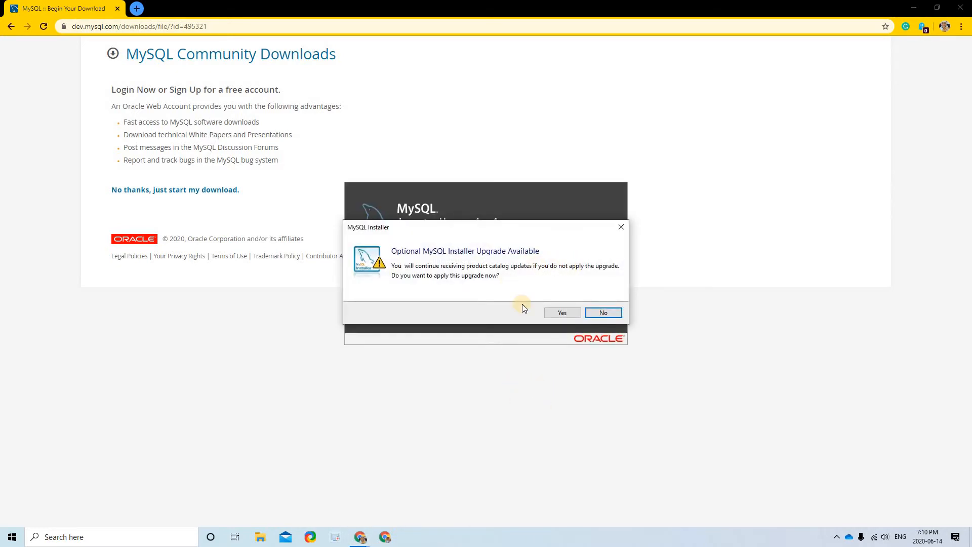
- Accept the MySQL Installer 1.4 upgrade, choose the Custom setup type, and proceed
click(561, 313)
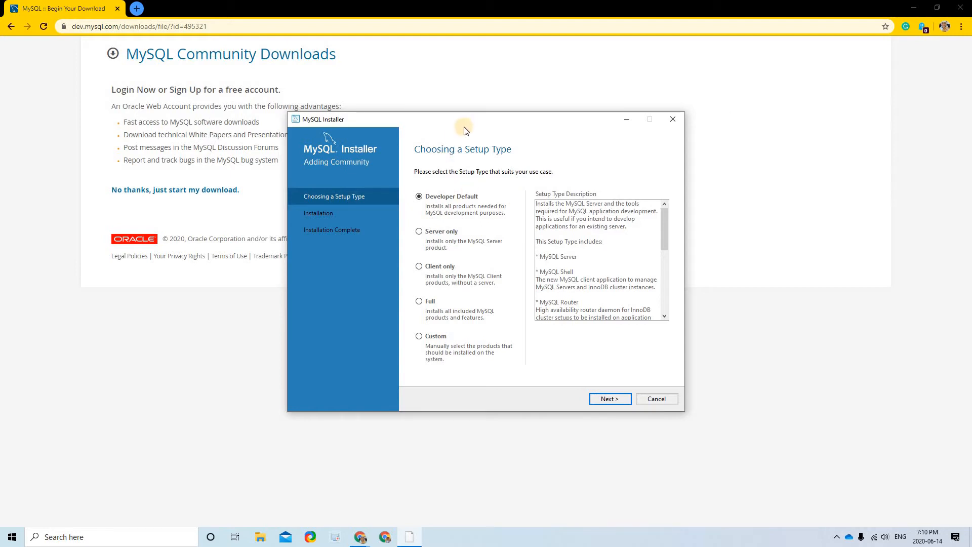
click(914, 7)
drag(472, 120, 448, 91)
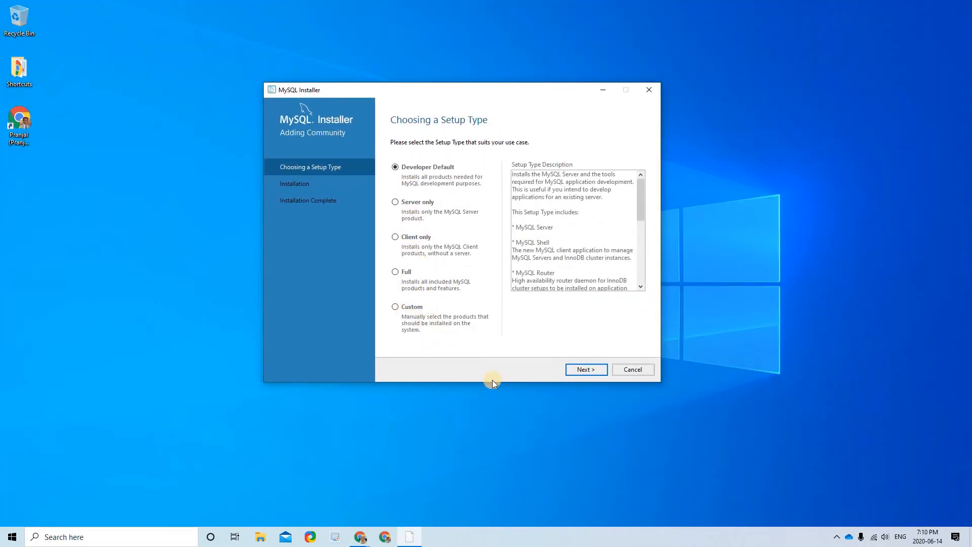
click(395, 307)
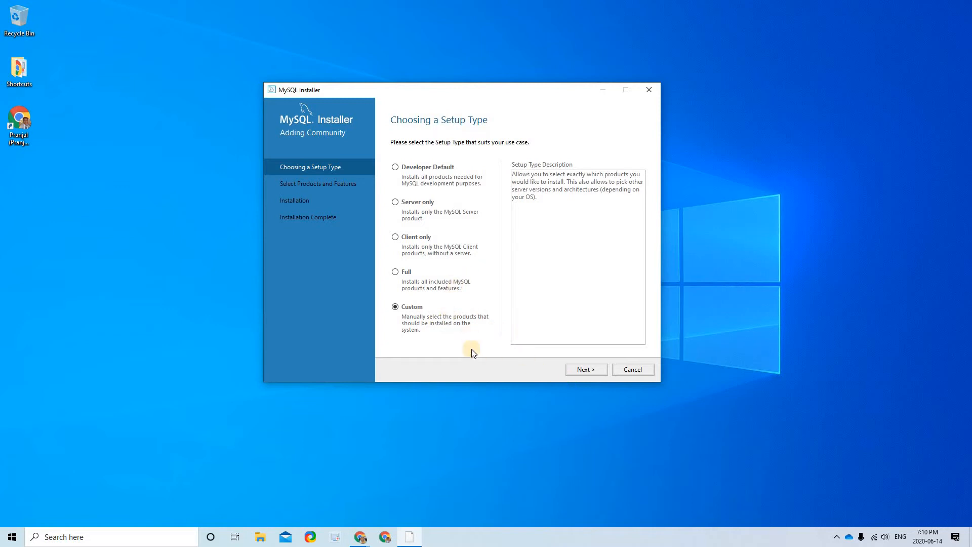
click(587, 369)
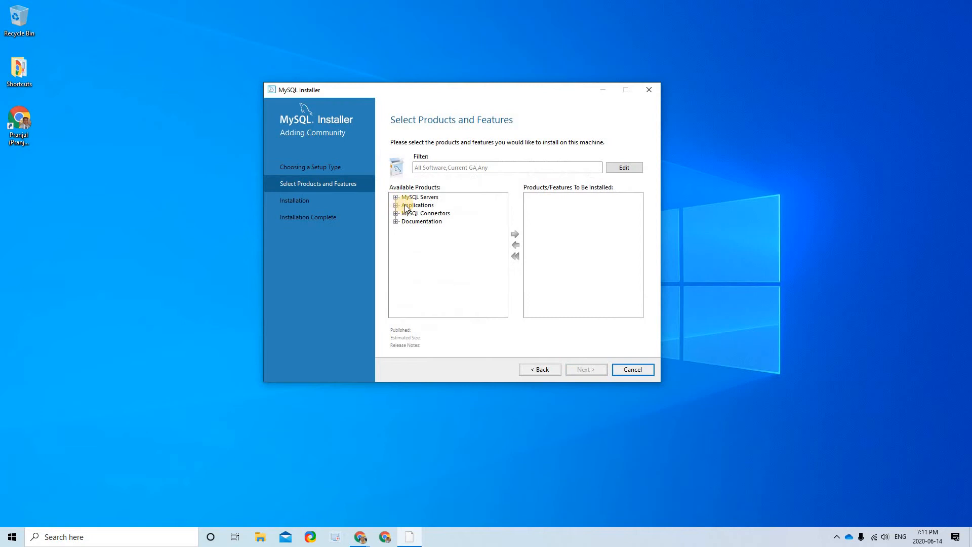
- Browse MySQL Servers to the 8.0 releases and move MySQL Server 8.0.20 - X64 to the install list
click(396, 197)
click(405, 205)
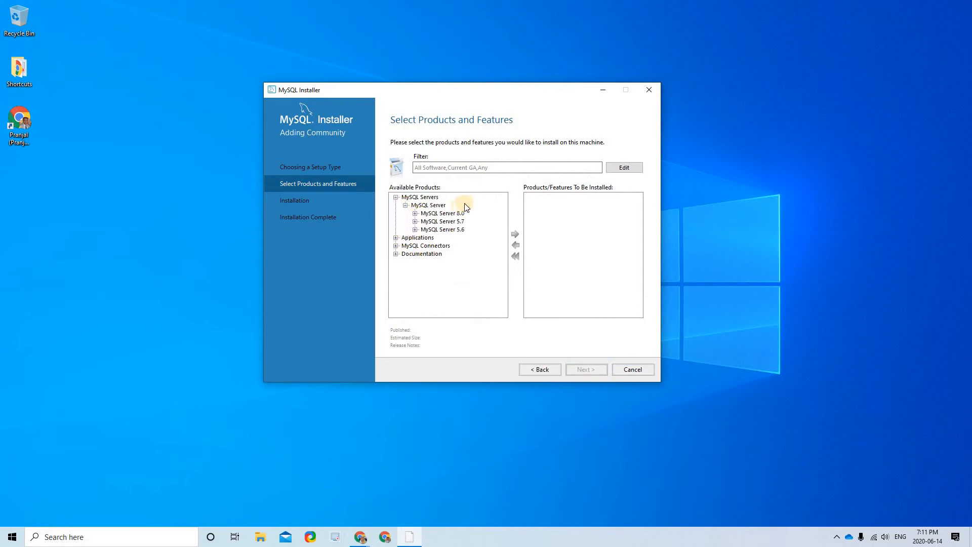
click(512, 233)
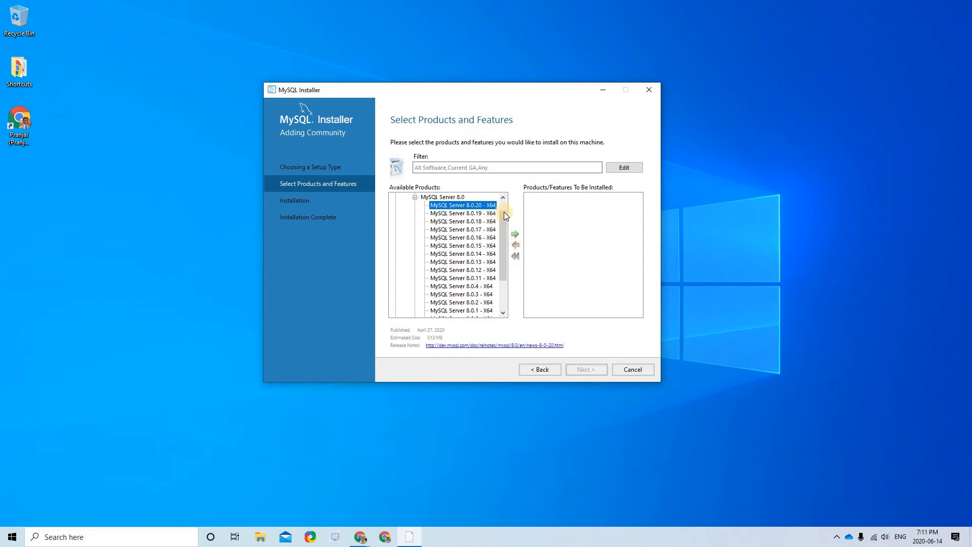
scroll(420, 218, up, 1)
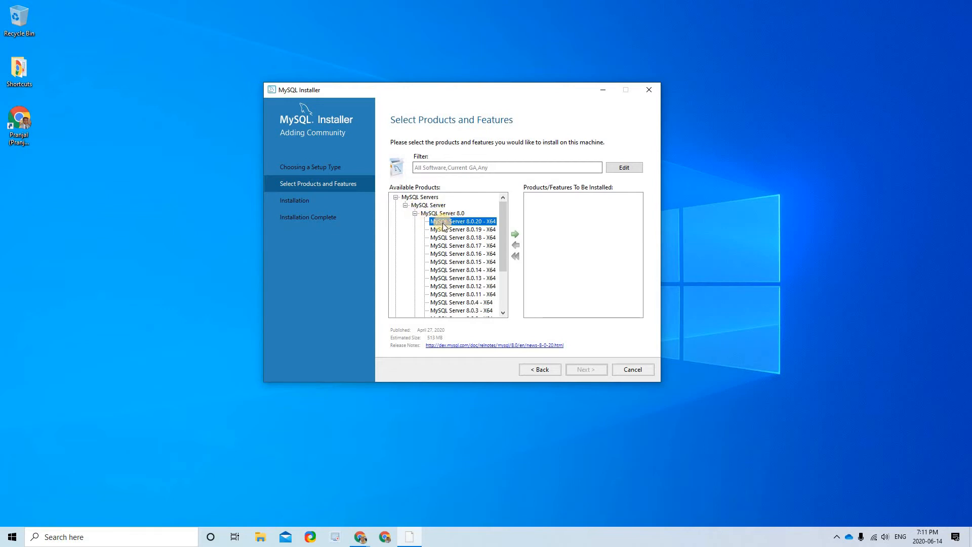
click(415, 213)
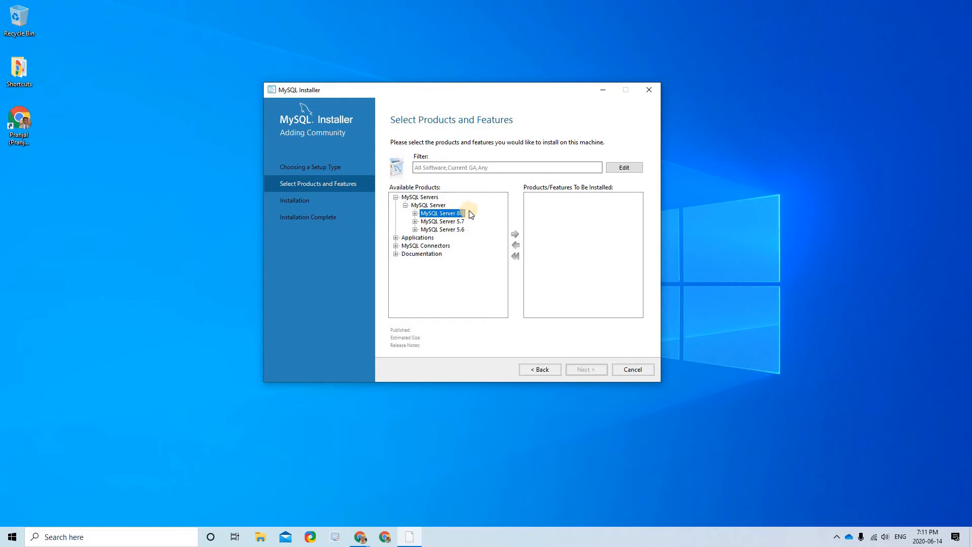
double_click(460, 208)
click(457, 206)
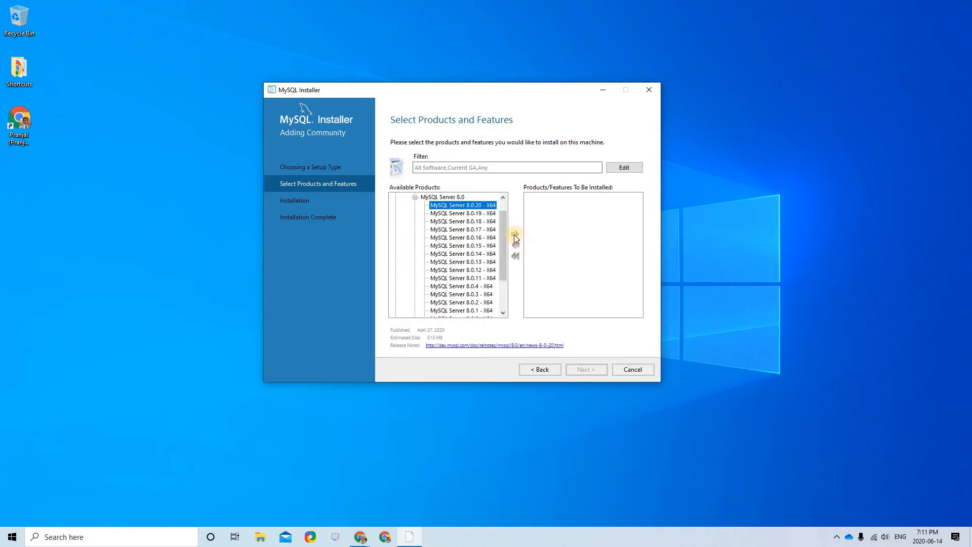
click(514, 233)
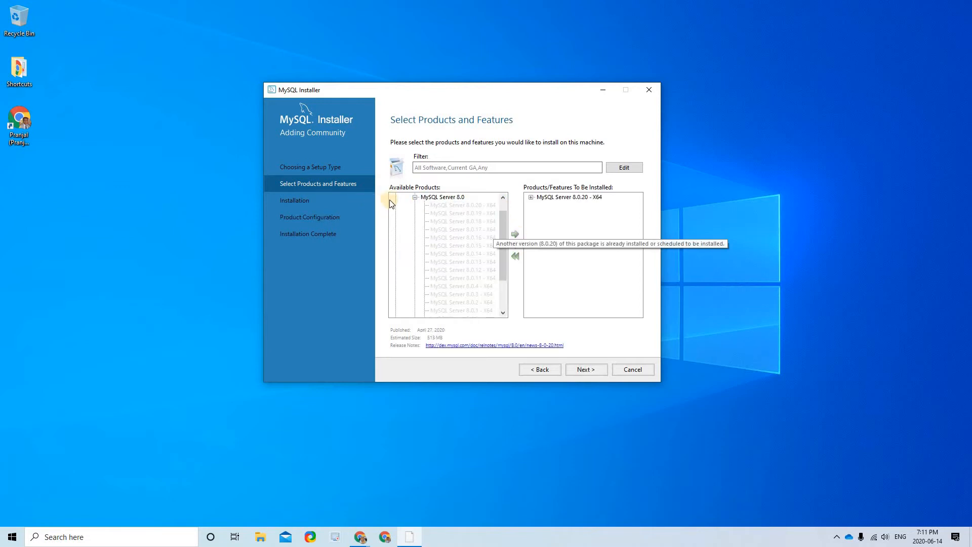
click(396, 196)
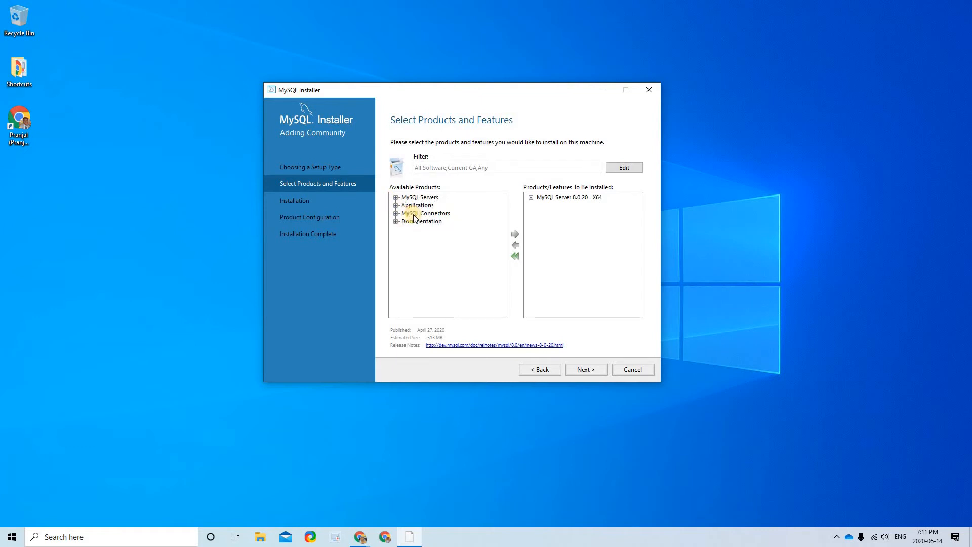
- Add MySQL Workbench 8.0.20 - X64 from Applications to the install list
click(405, 213)
click(415, 222)
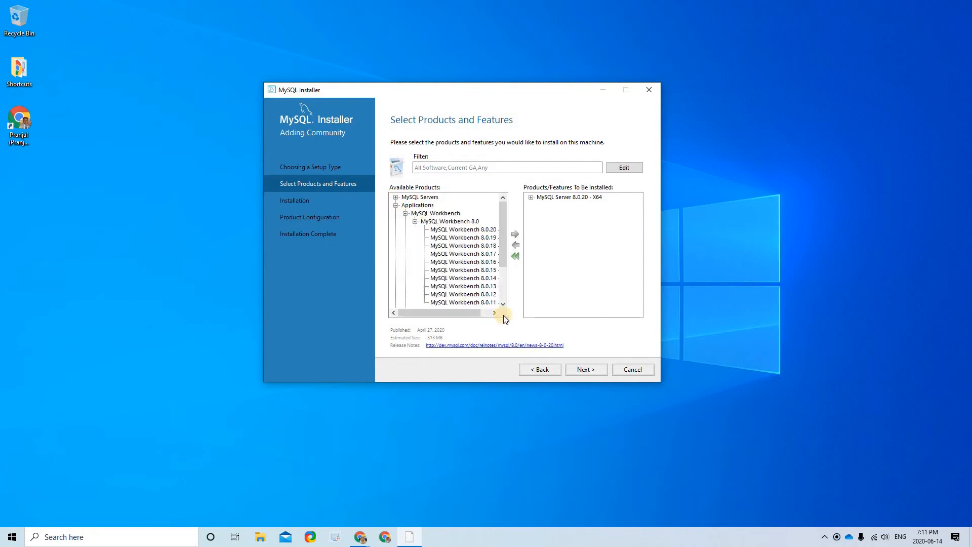
click(458, 229)
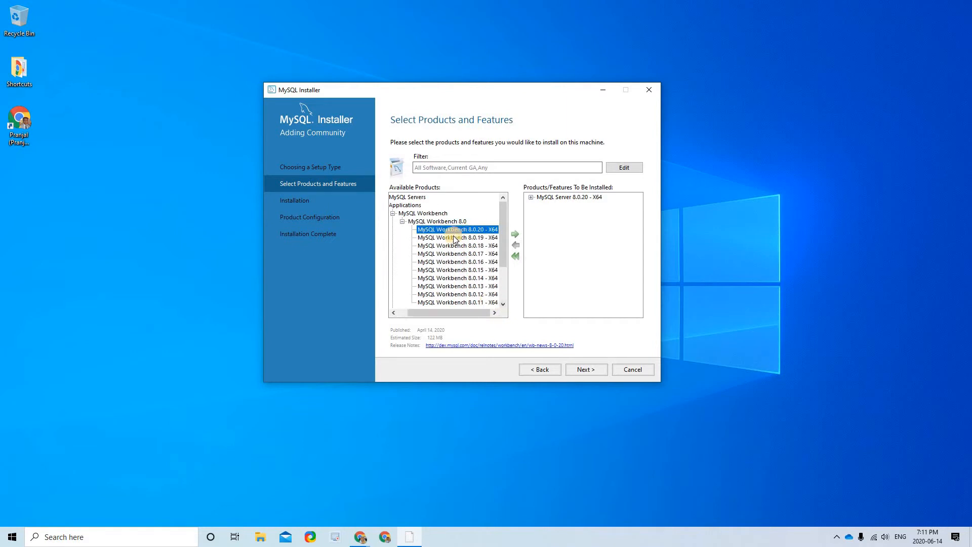
click(514, 234)
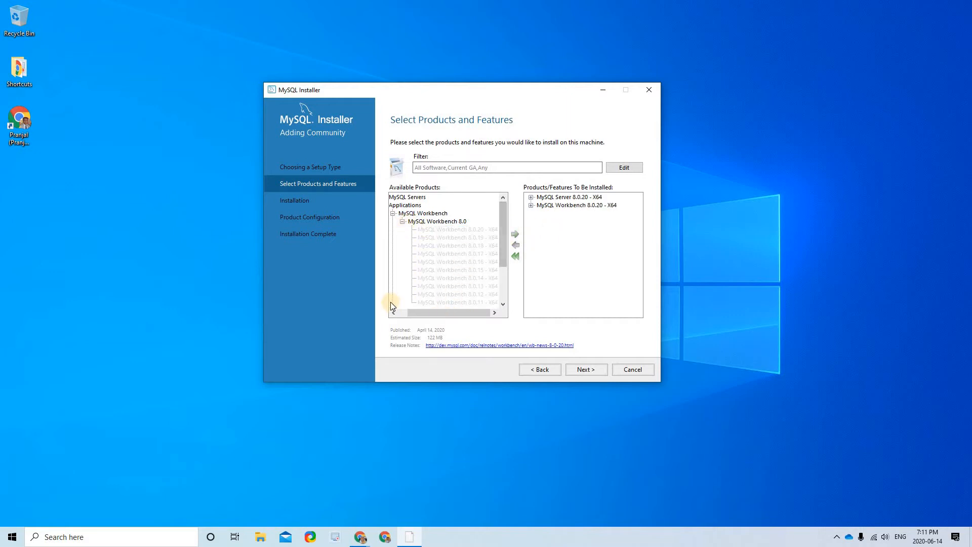
scroll(405, 215, left, 2)
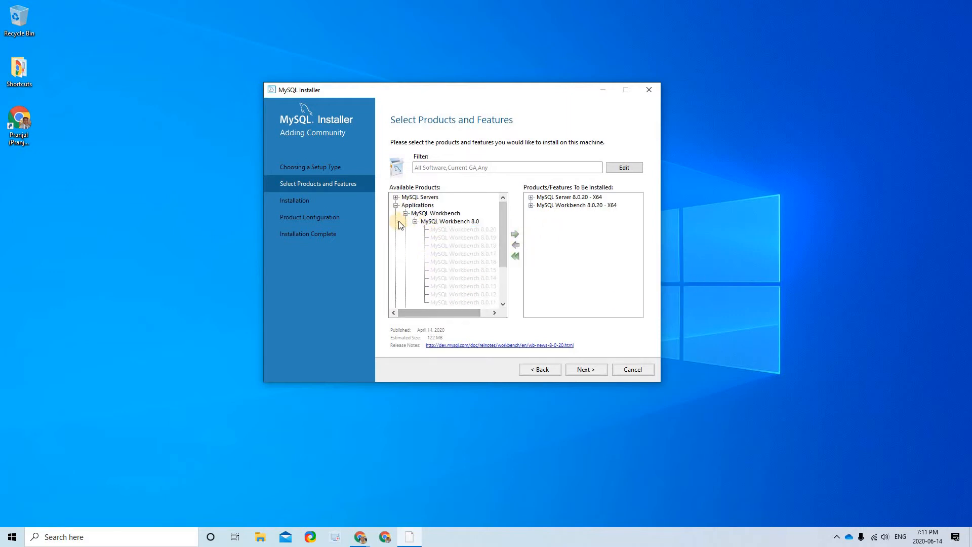
double_click(396, 221)
- Add MySQL Documentation 8.0.20 - X86 to the install list
click(396, 222)
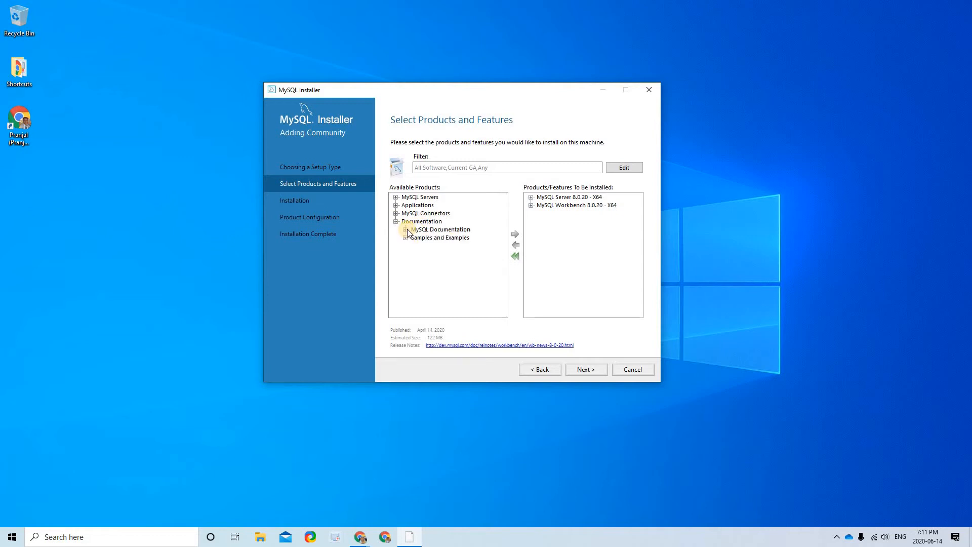
click(406, 229)
double_click(439, 238)
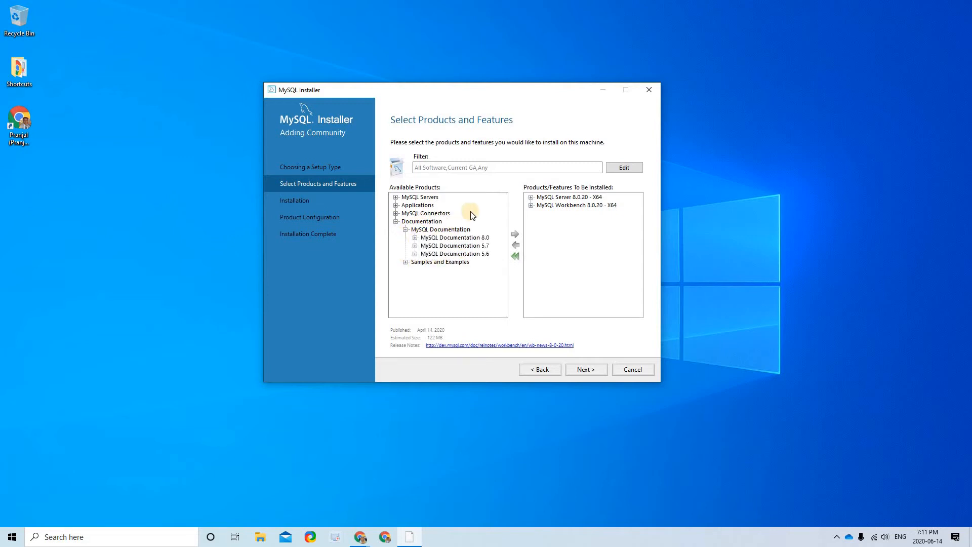
key(Down)
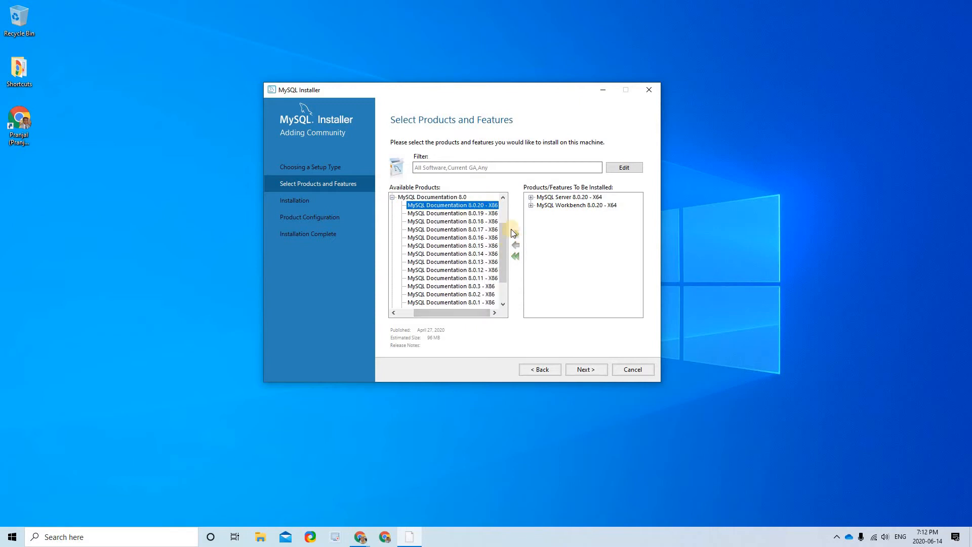
click(515, 234)
scroll(411, 296, up, 2)
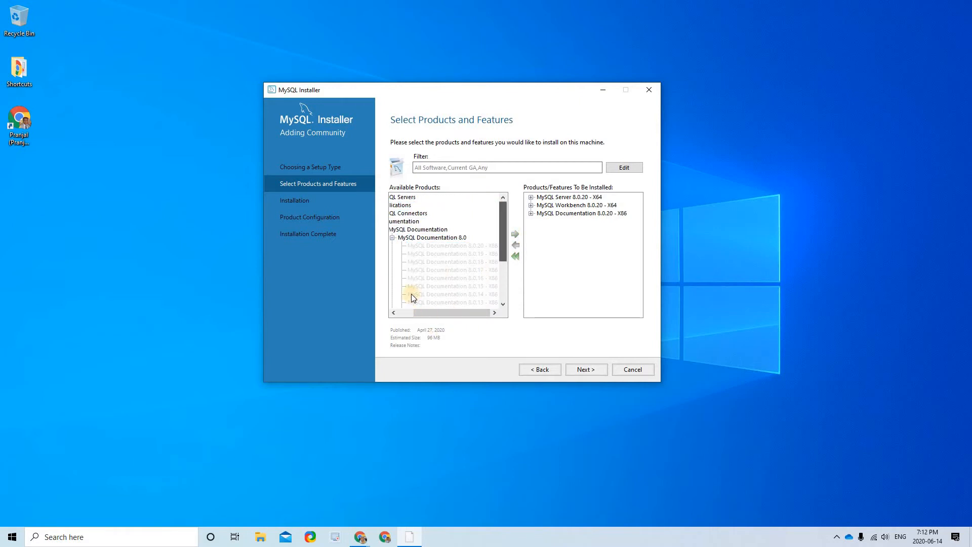
scroll(410, 235, left, 2)
click(405, 229)
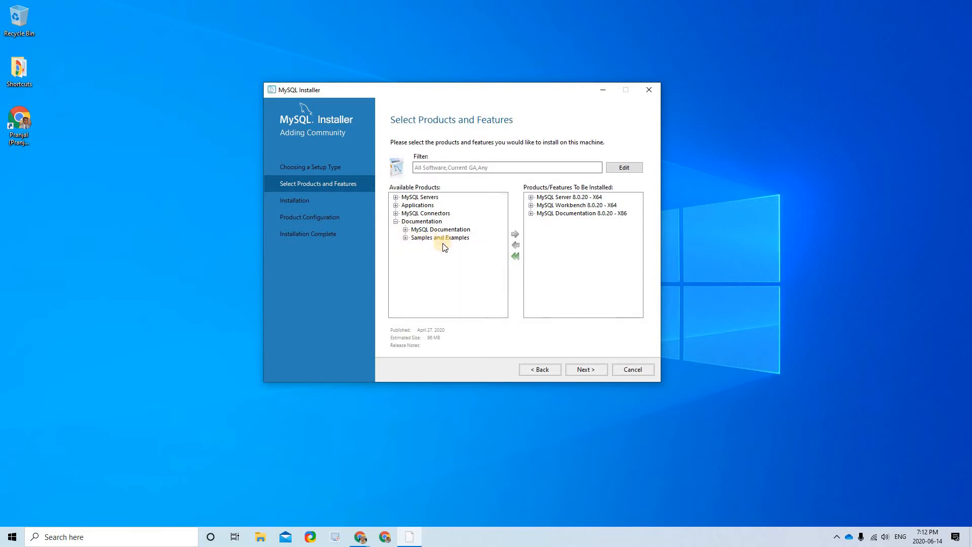
- Add Samples and Examples 8.0.20 and continue with the selected products
click(405, 237)
click(455, 246)
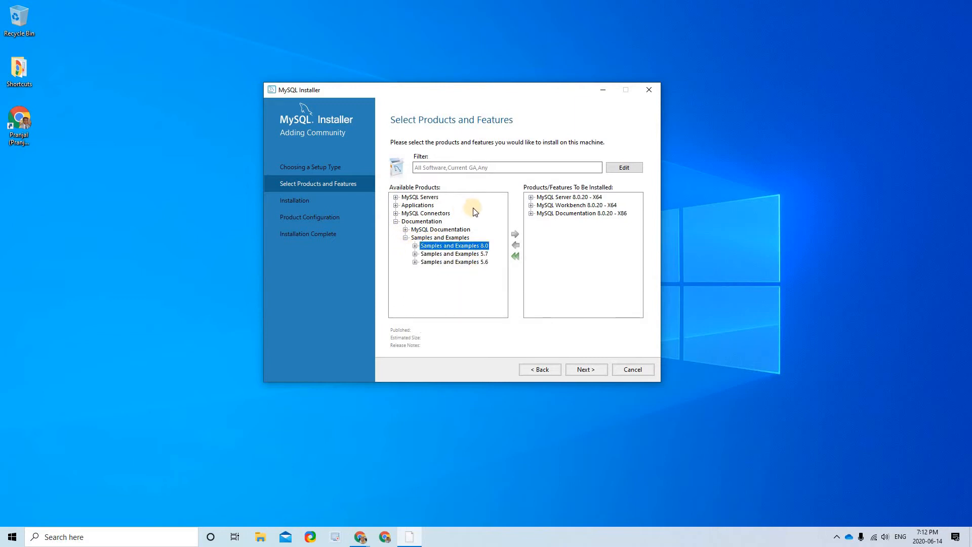
click(515, 234)
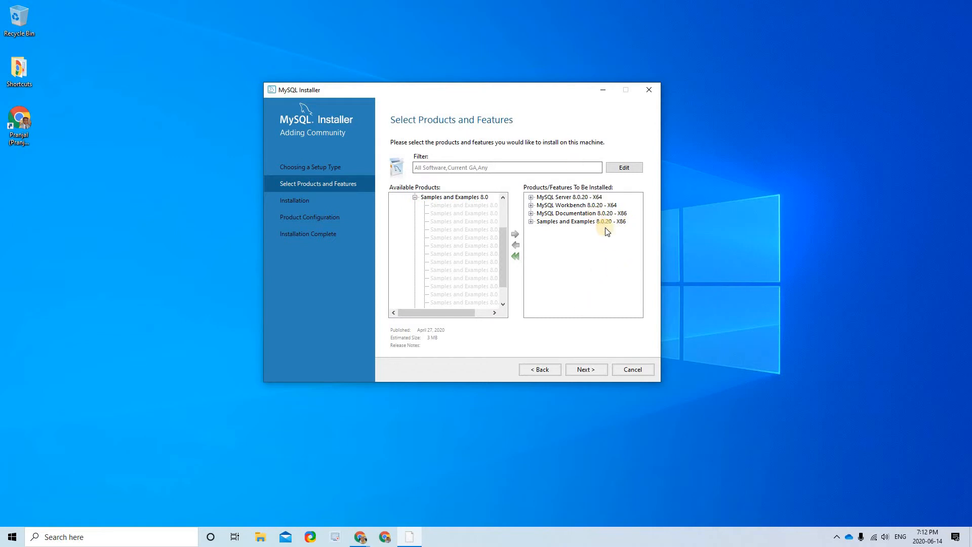
click(586, 370)
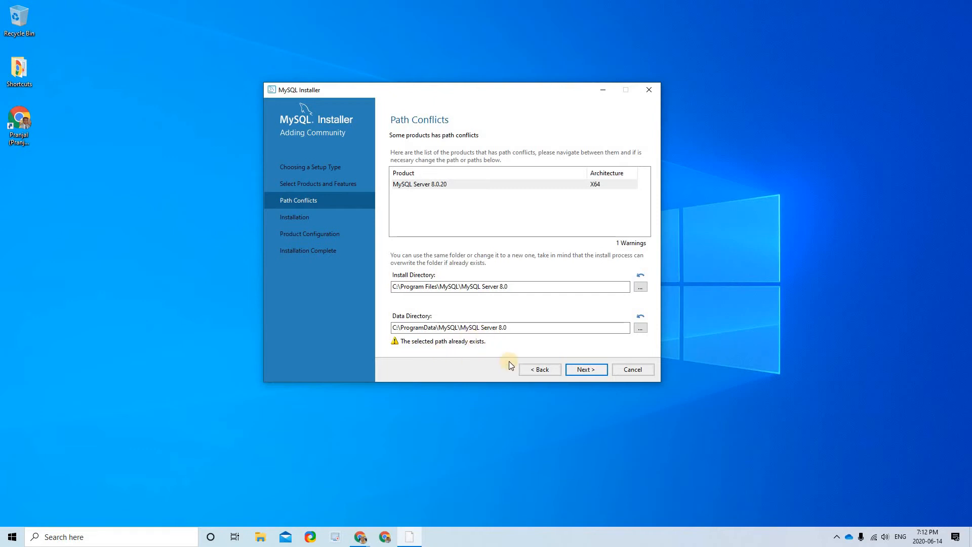
- Keep the default directories, answering Yes to the existing data-directory warning
click(584, 371)
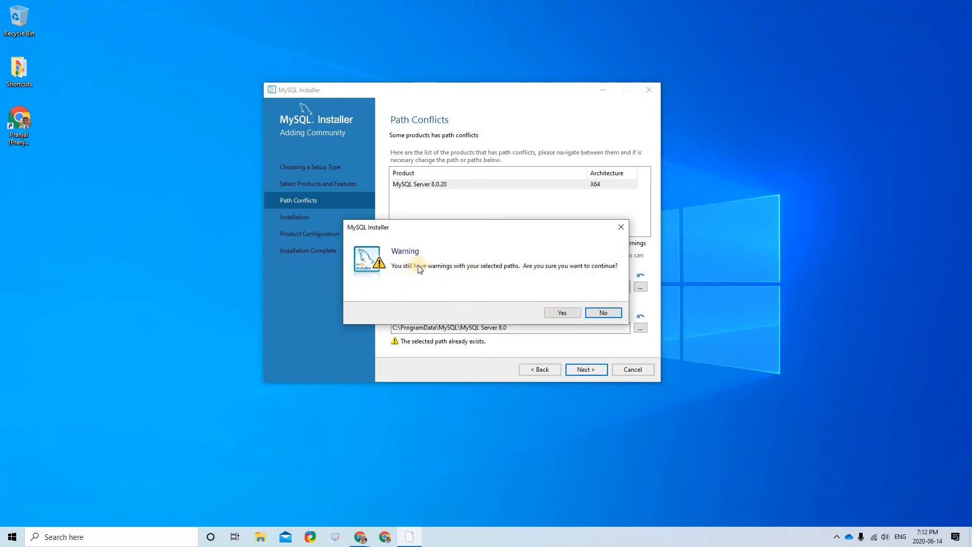
click(558, 314)
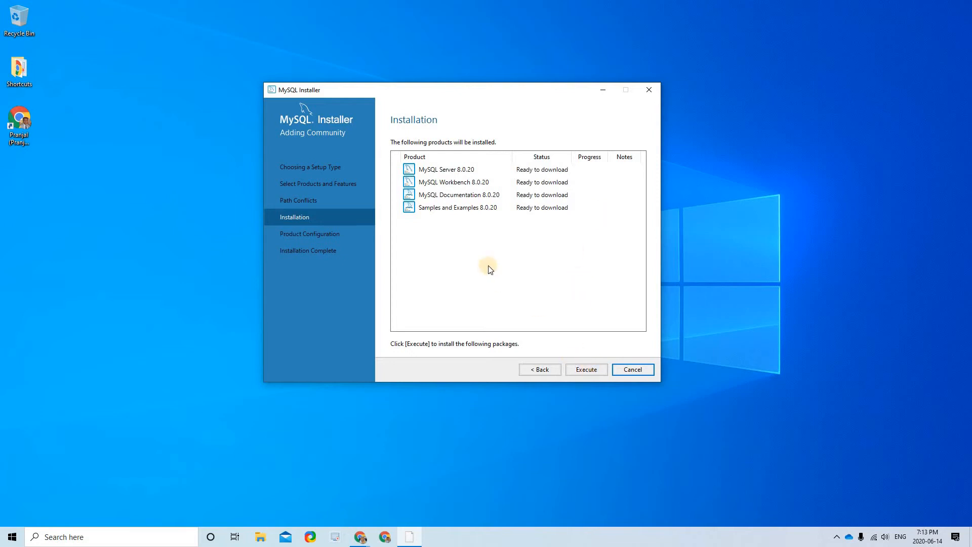
- Execute the download and install of Server, Workbench, Documentation and Samples 8.0.20
click(587, 370)
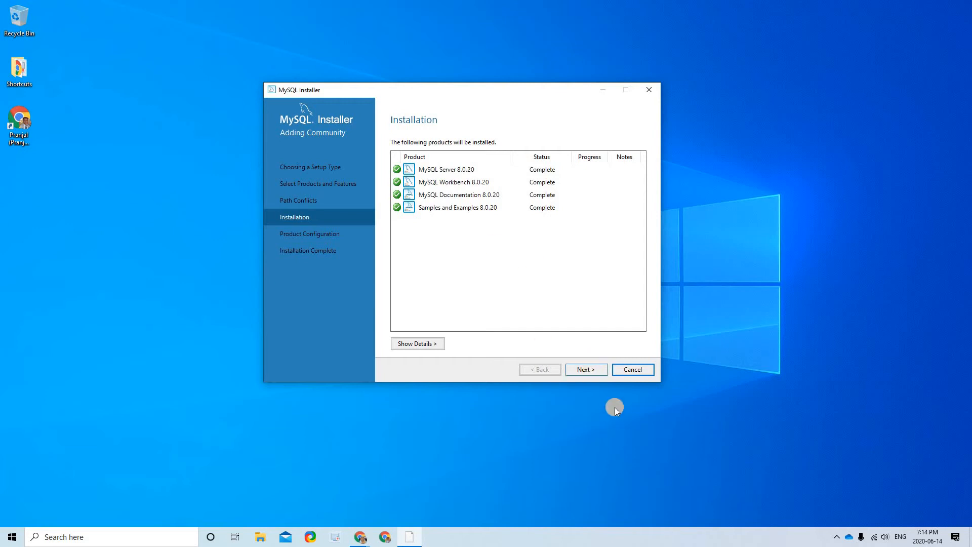
- Advance past Installation and Product Configuration to the High Availability page with Standalone MySQL Server selected
click(591, 371)
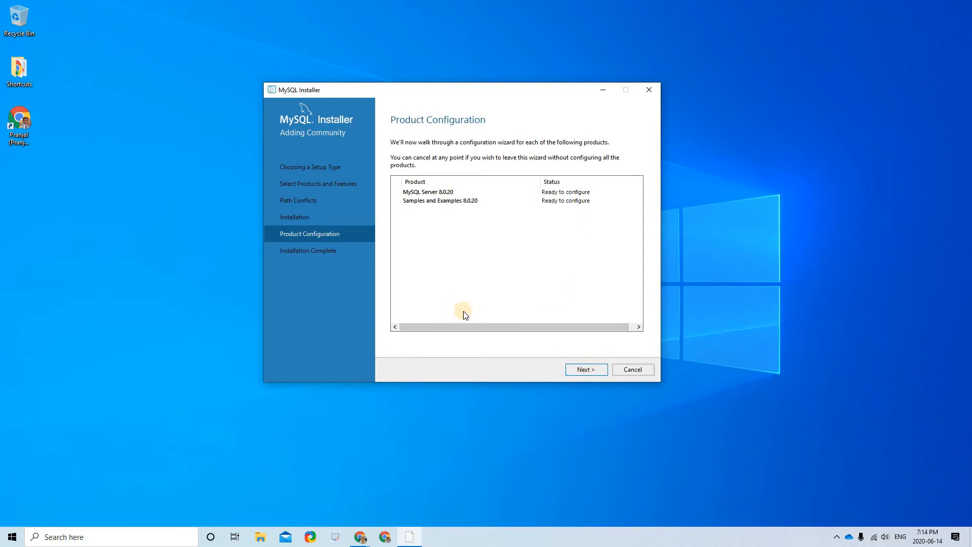
click(596, 373)
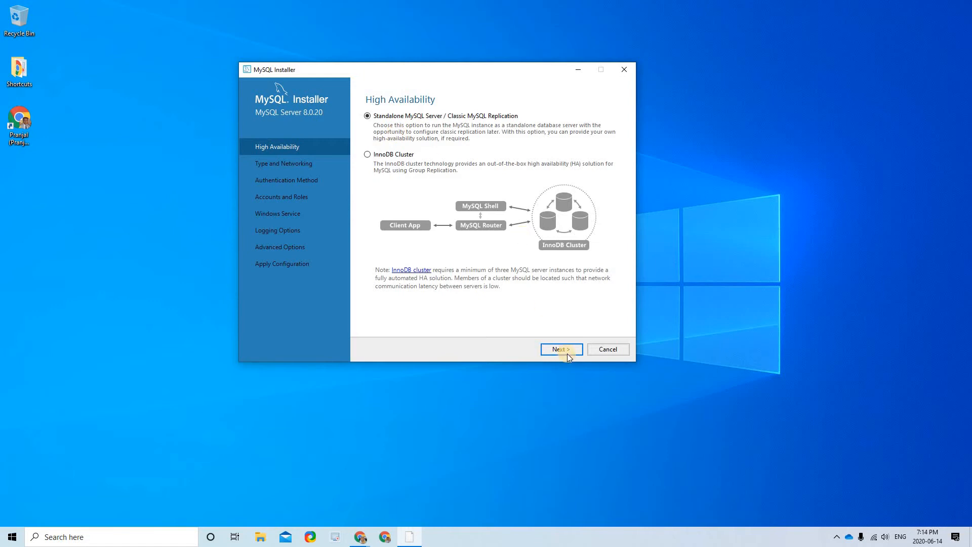
- Keep the standalone setup and change the TCP/IP port from 3306 to 3307
key(Return)
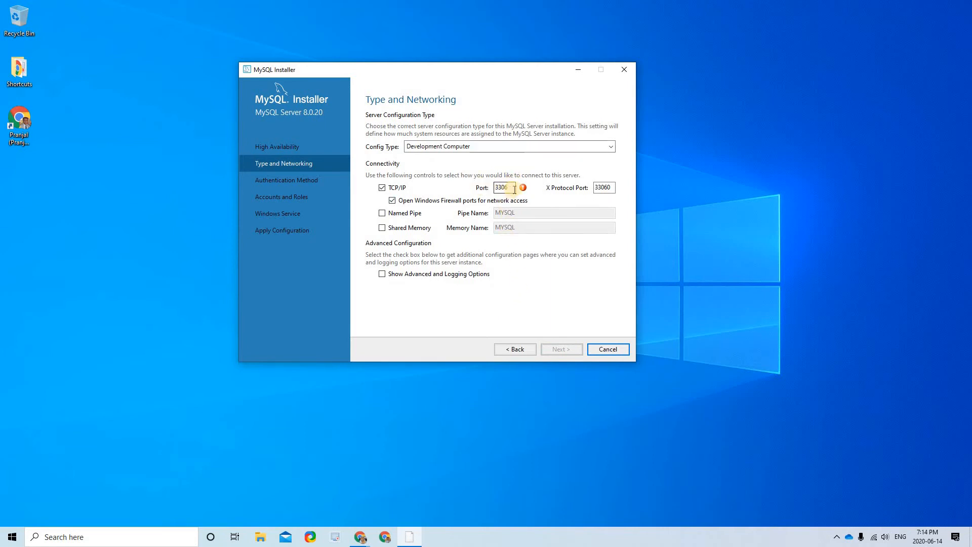
key(Tab)
key(Tab)
key(Tab)
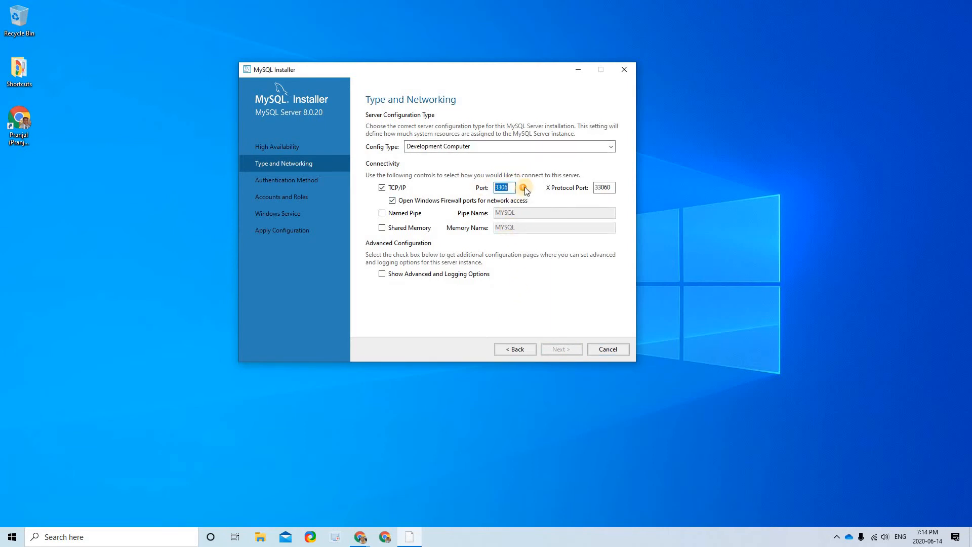
mouse_move(525, 188)
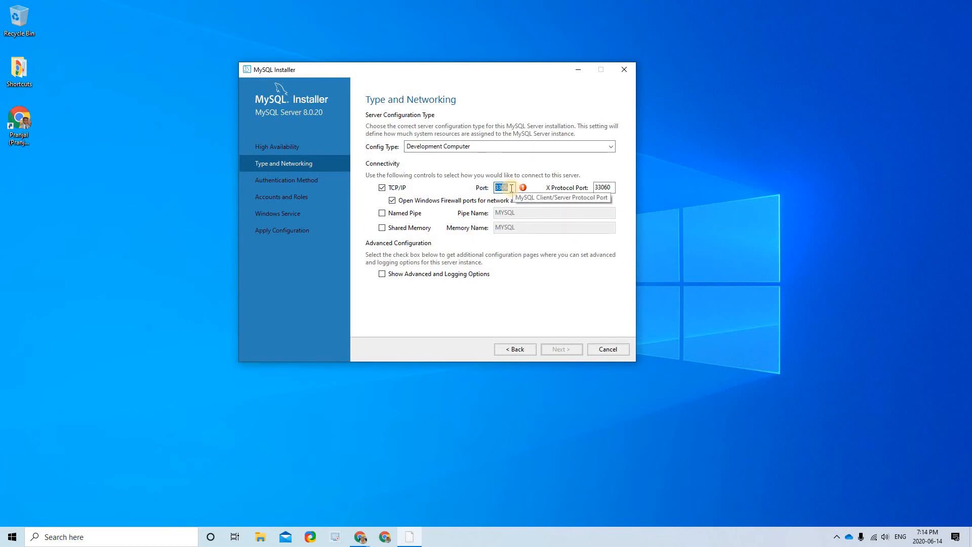
click(511, 189)
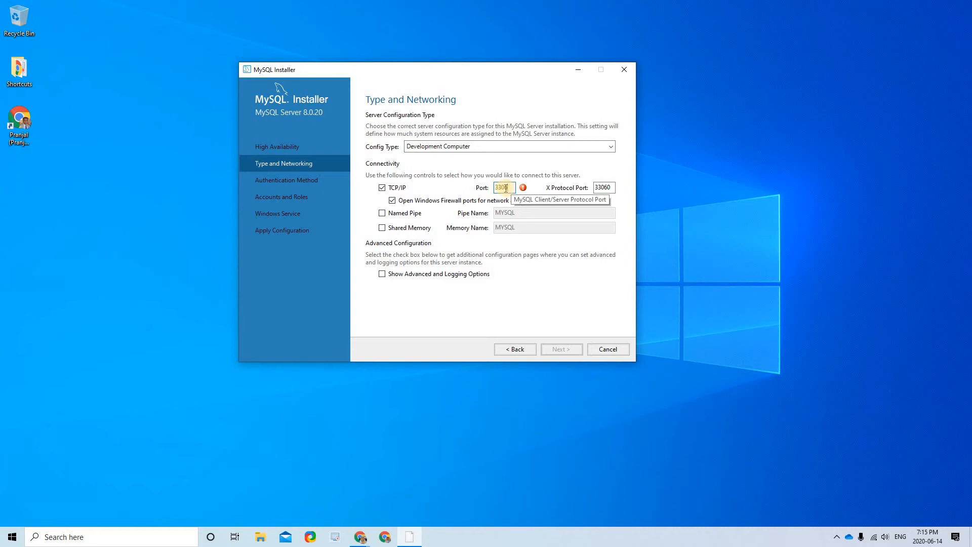
key(shift+Left)
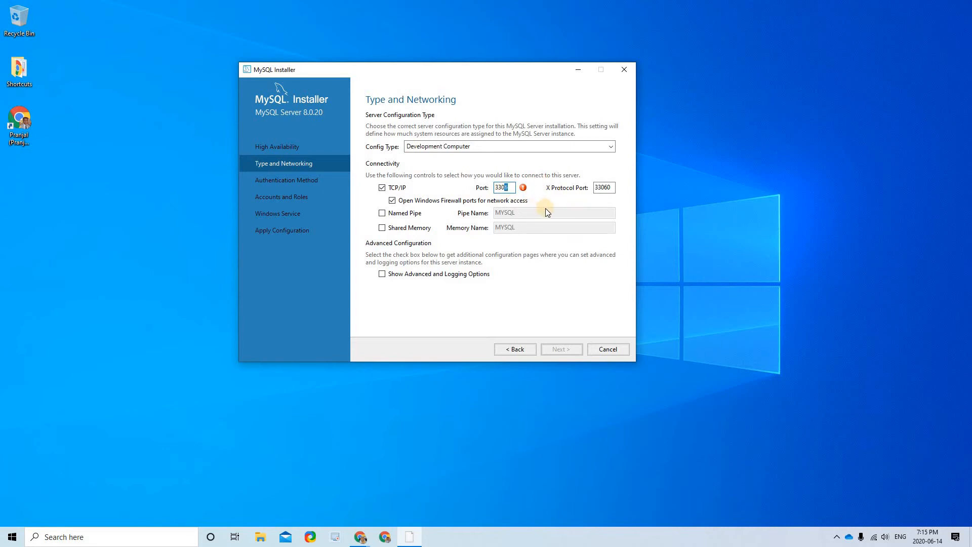
text(7)
double_click(509, 191)
click(509, 191)
- Accept the Type and Networking settings to continue toward Accounts and Roles
click(556, 342)
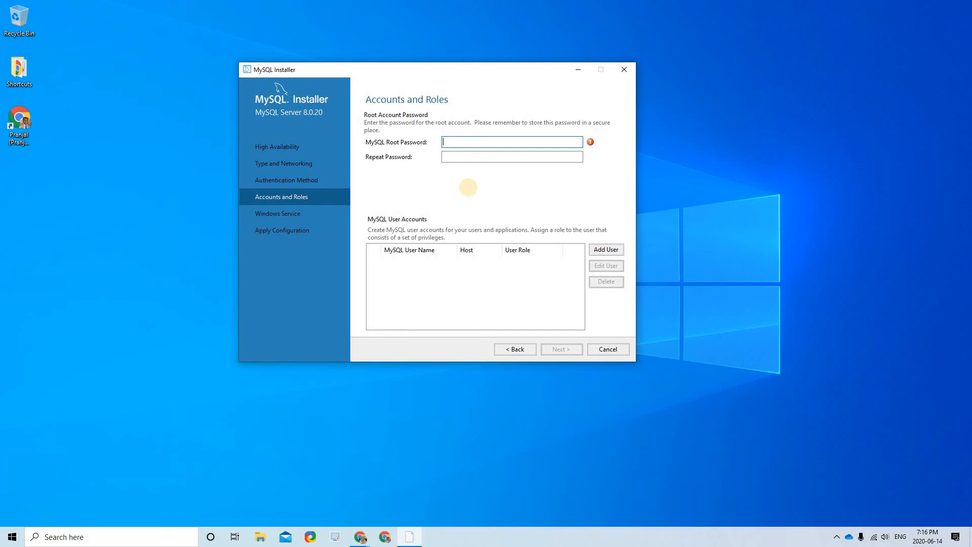
- Enter the MySQL root password and repeat the same value in Repeat Password
text(a•••••••)
key(Tab)
text(•)
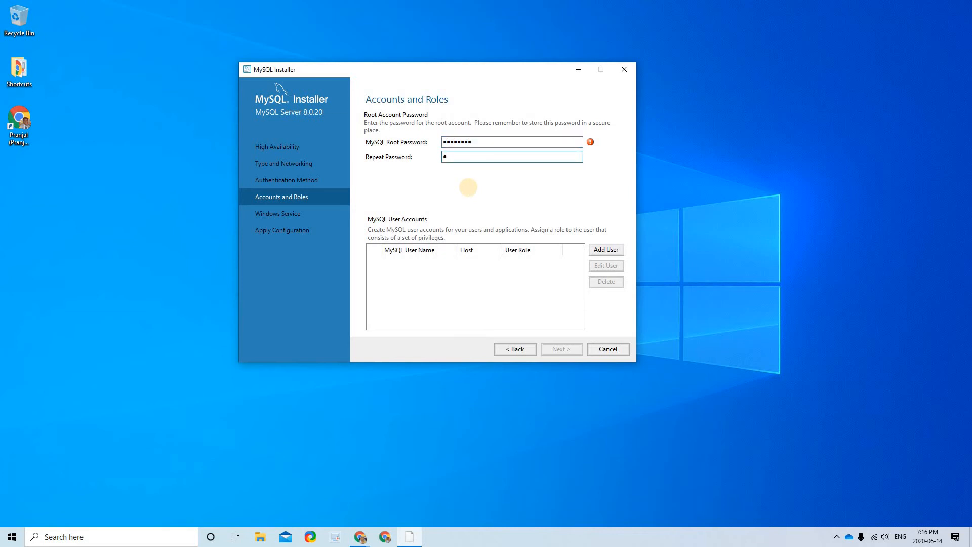
text(•••••••)
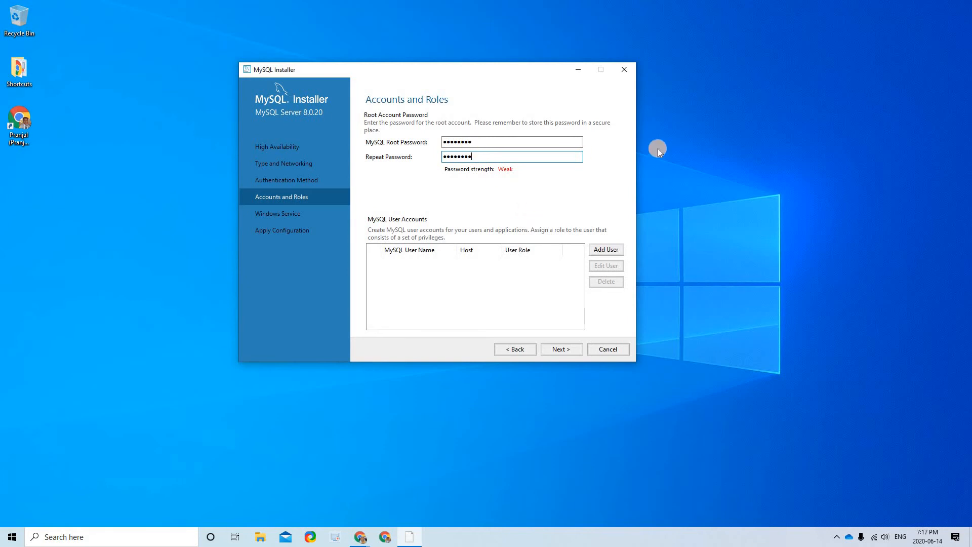
key(shift+Tab)
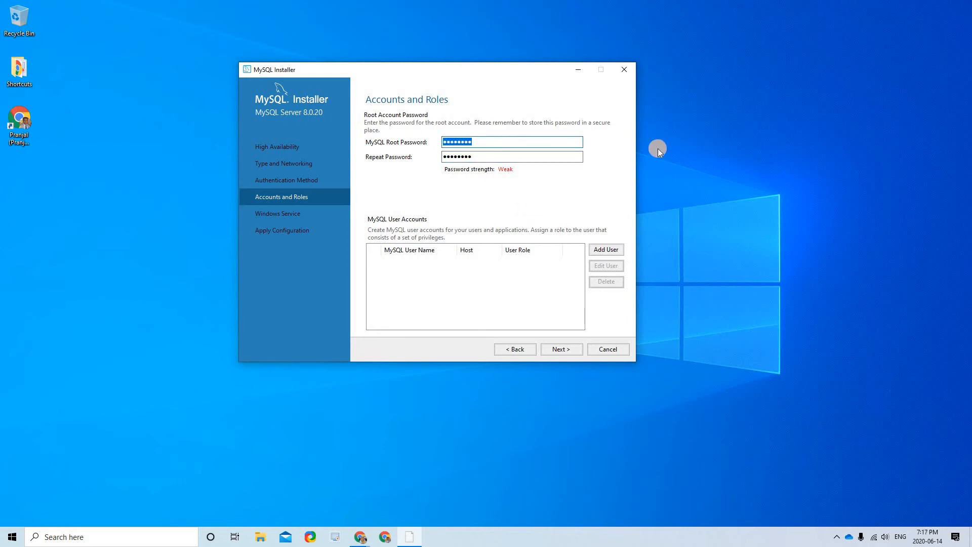
text(root1234)
key(Tab)
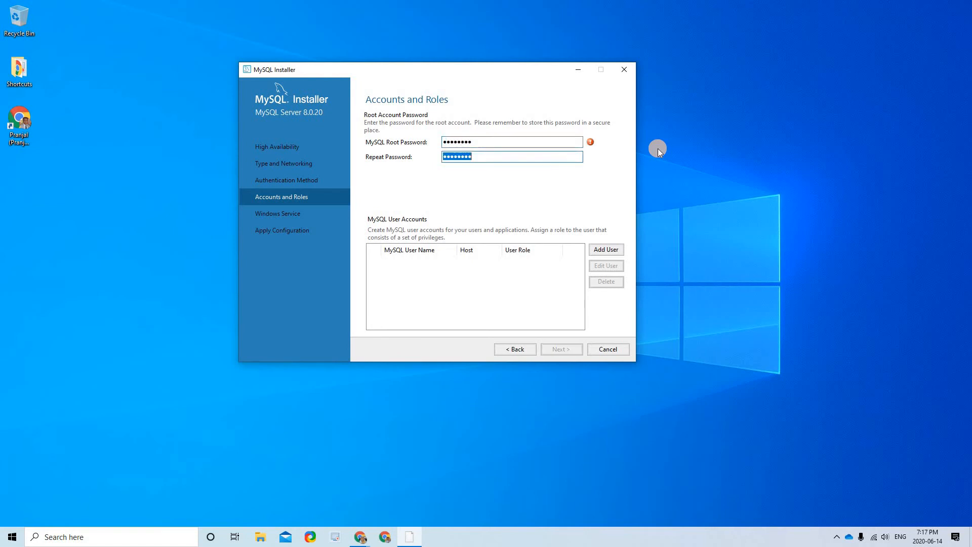
text(root1234)
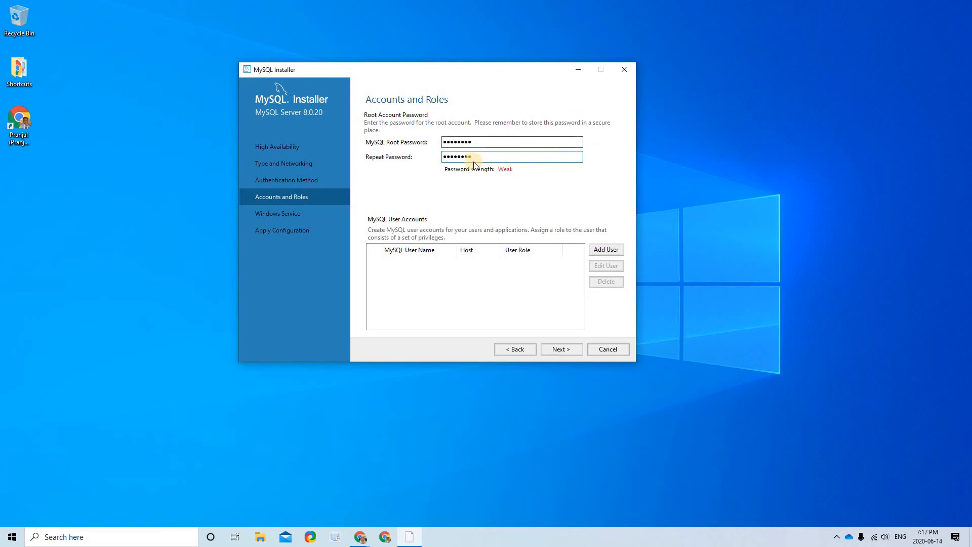
click(513, 146)
click(491, 158)
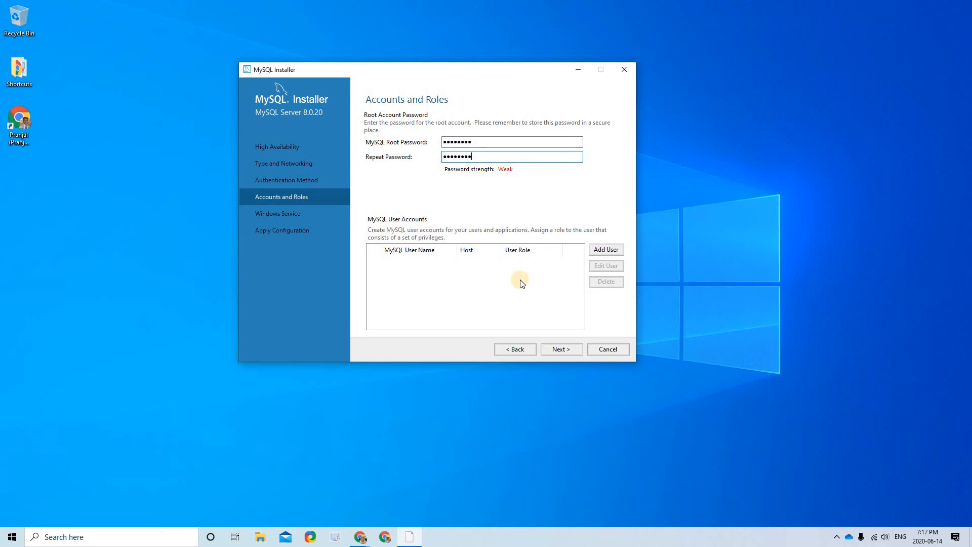
- Keep default account and Windows service settings, execute the server configuration, and finish
click(563, 344)
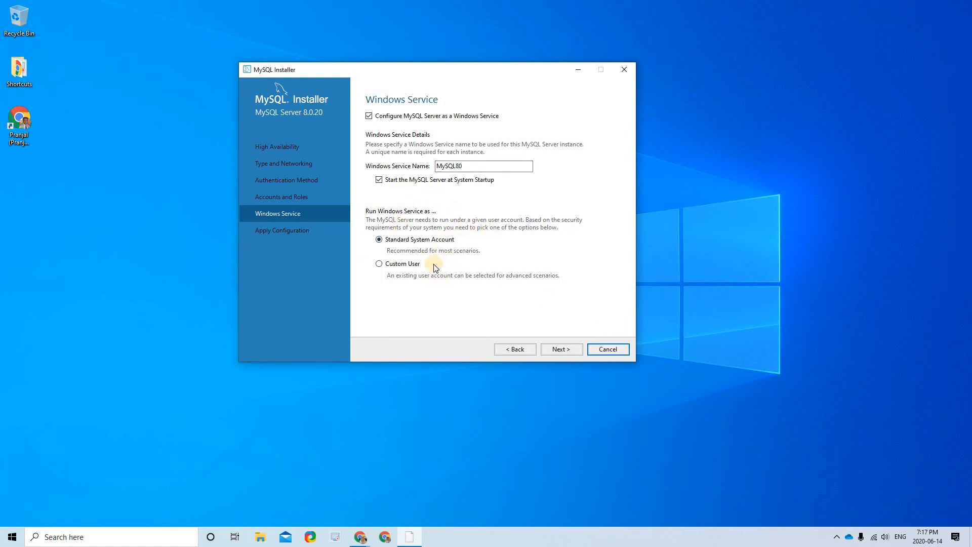
click(561, 350)
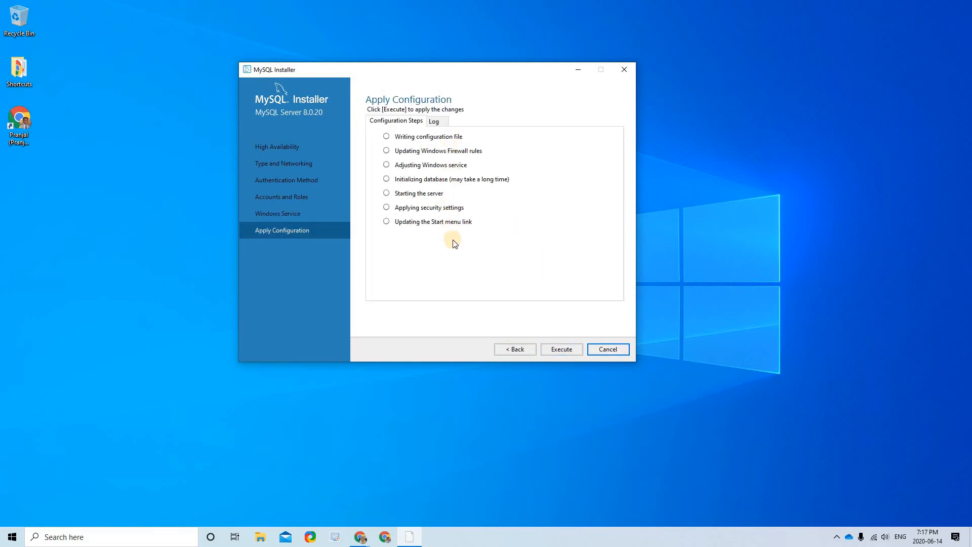
click(562, 349)
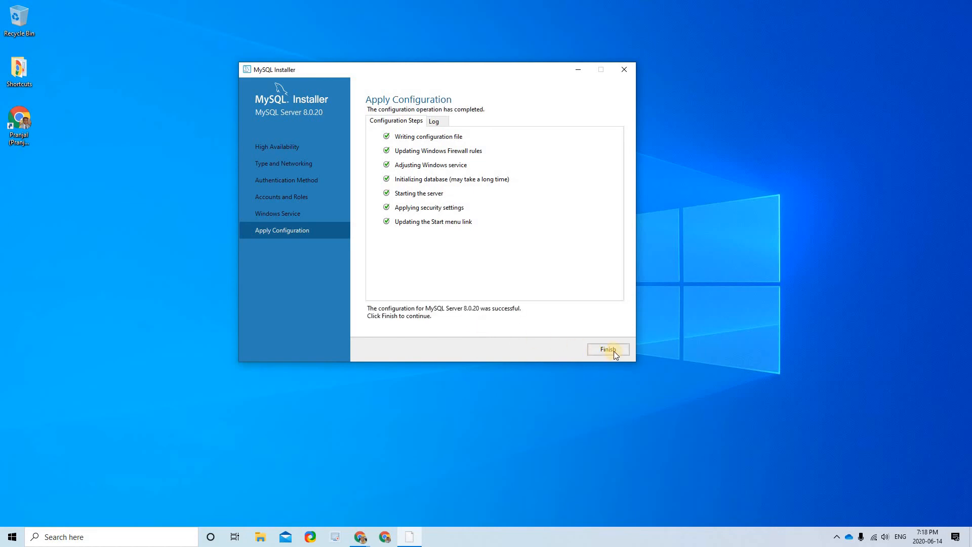
click(610, 350)
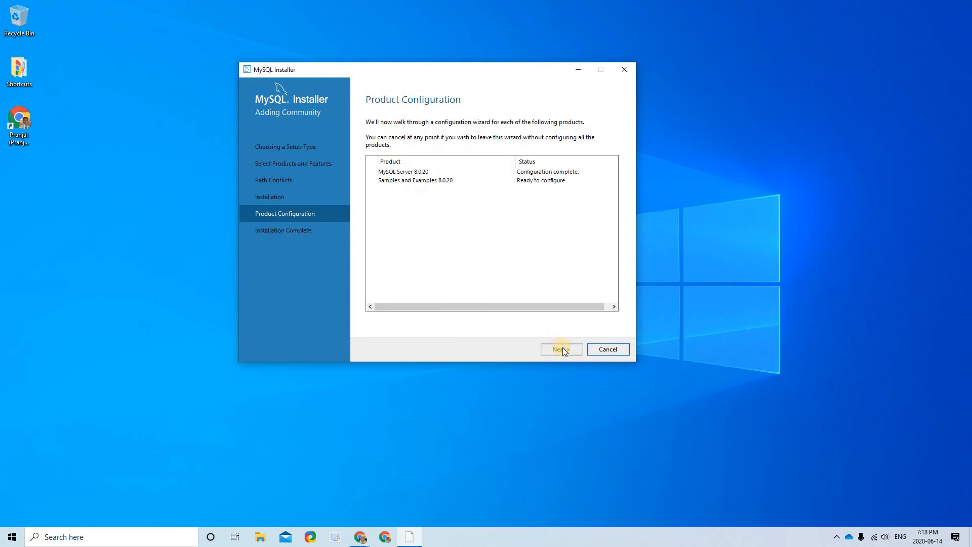
- Open the Samples and Examples Connect To Server page from Product Configuration
click(529, 174)
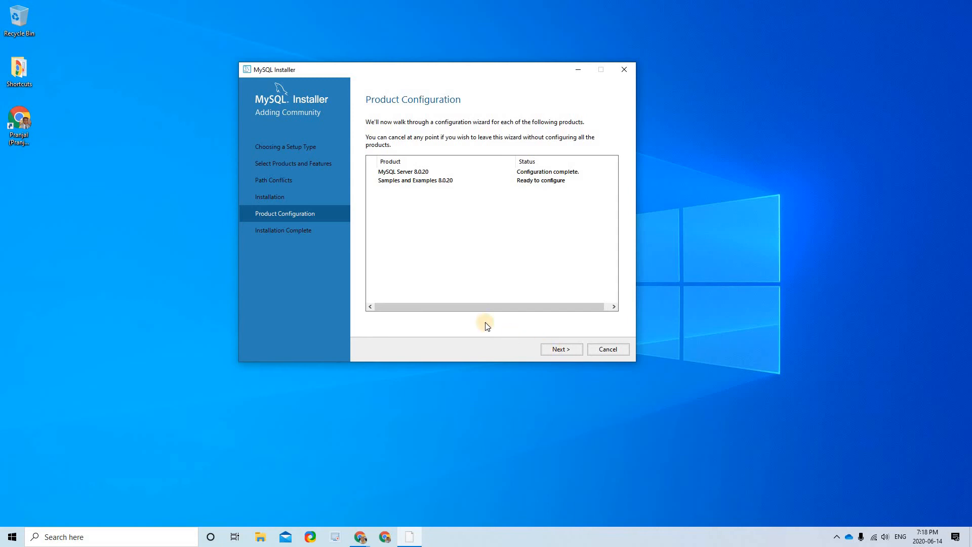
key(Return)
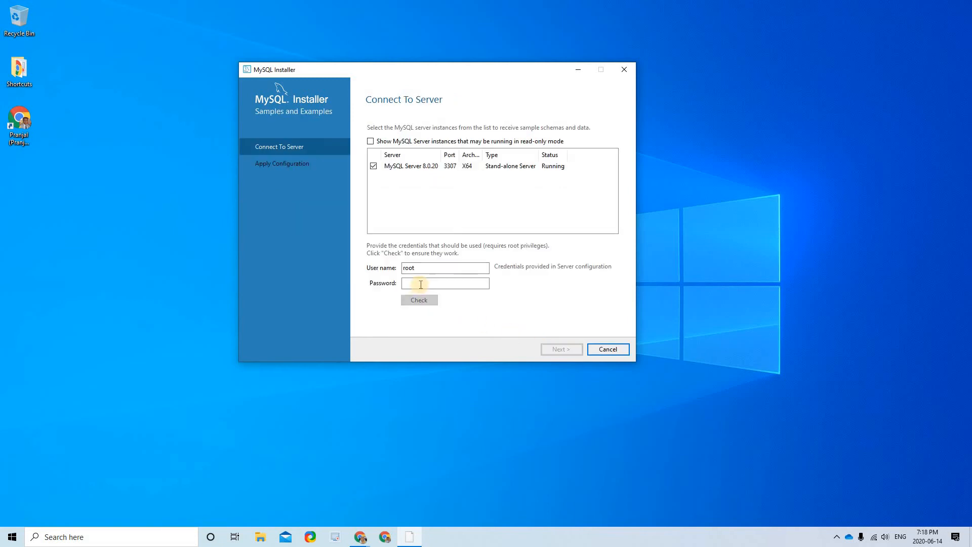
- Enter the root password and check the connection to MySQL Server 8.0.20 on port 3307
click(420, 284)
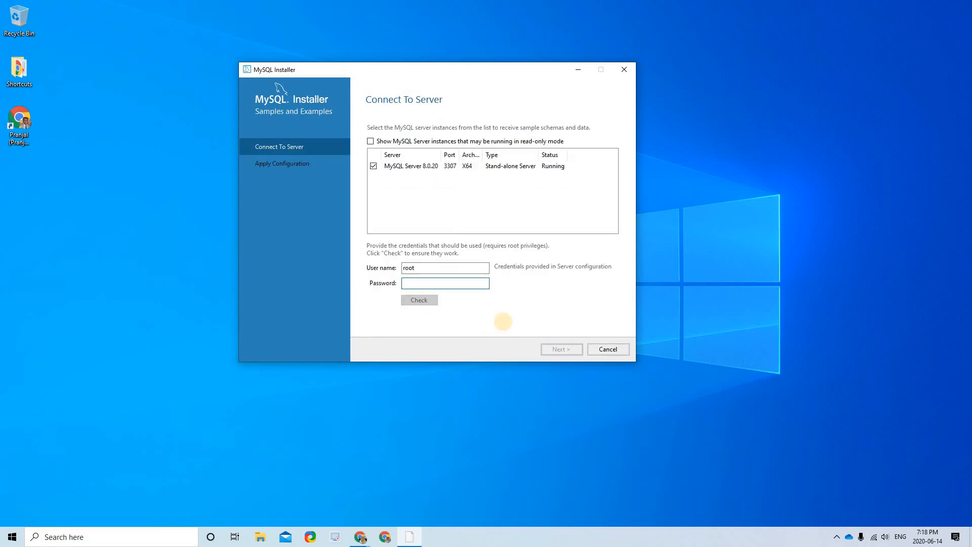
text(root)
text(***)
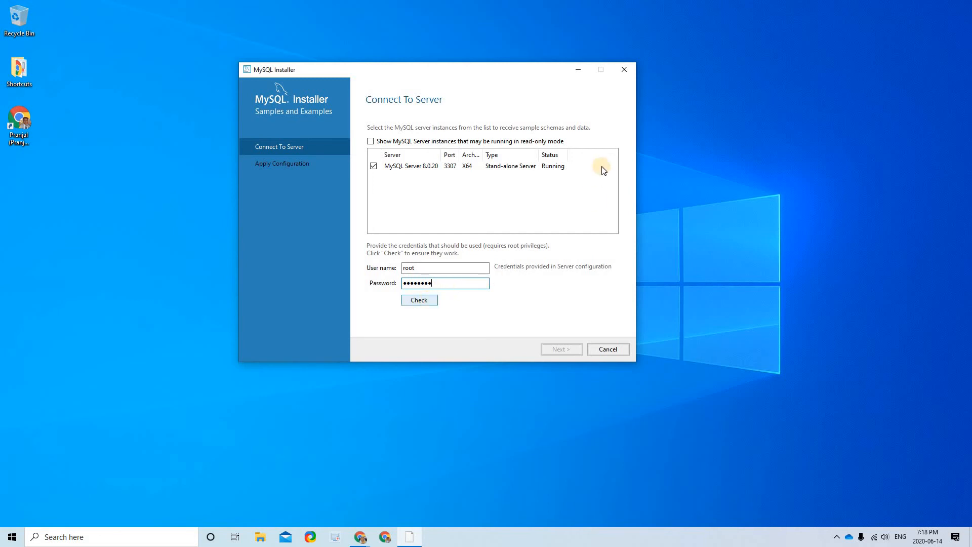
click(431, 299)
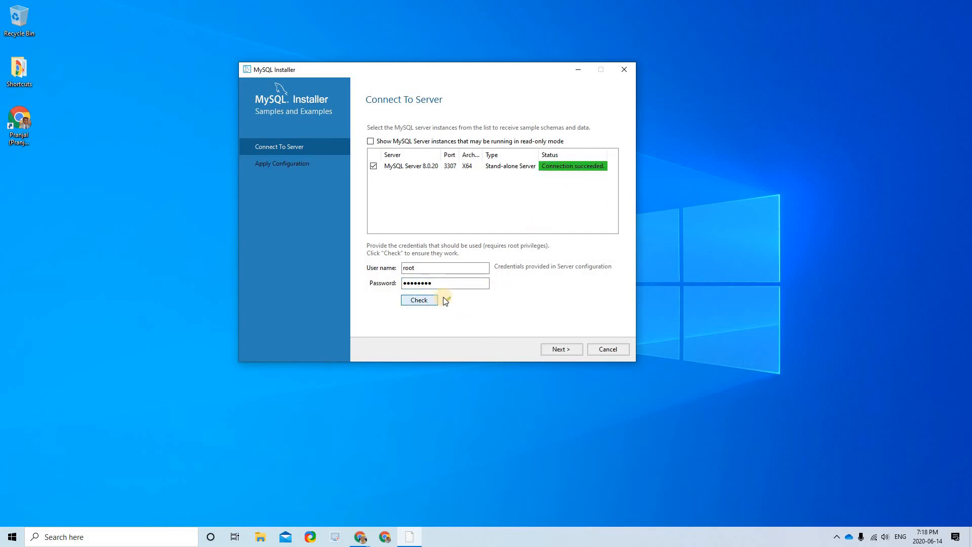
- Execute the Samples and Examples 8.0.20 configuration and finish back to Product Configuration
click(561, 349)
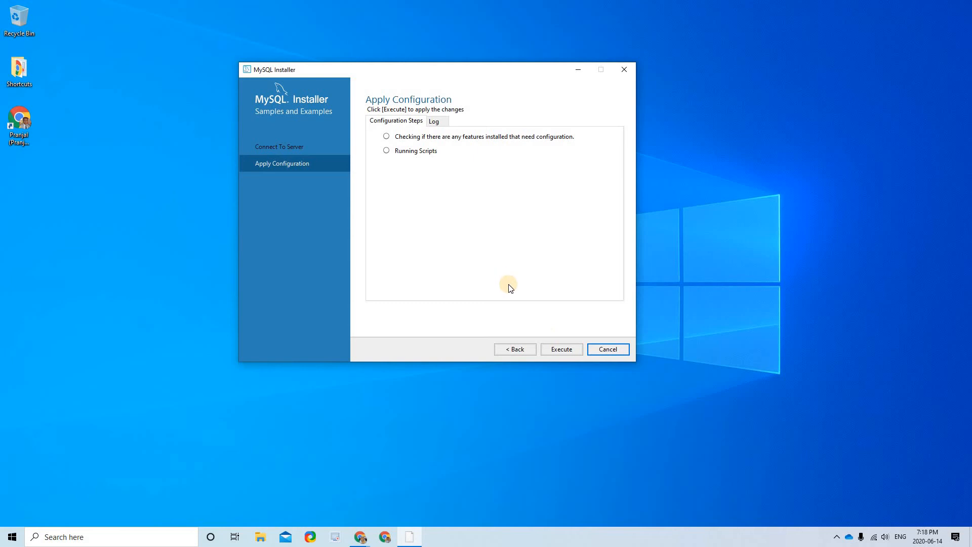
click(565, 352)
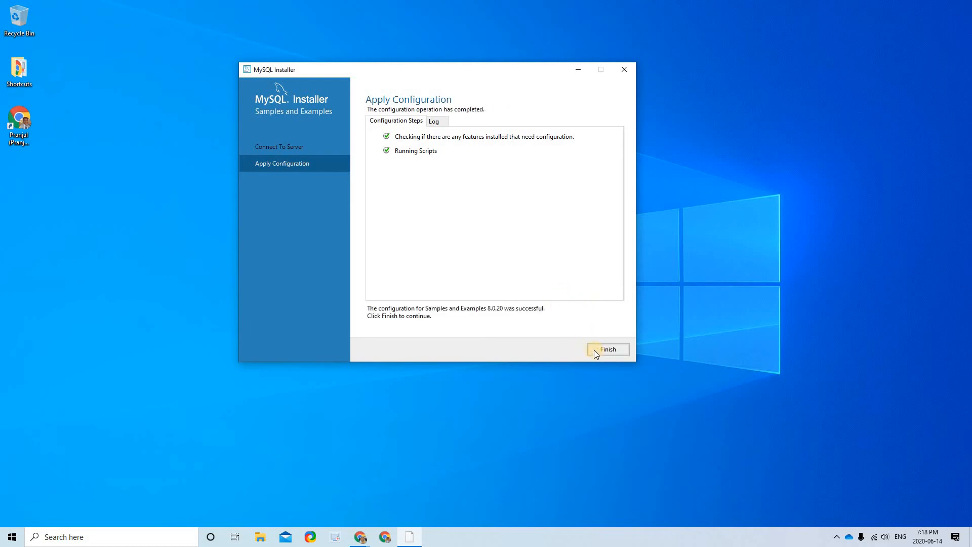
click(607, 349)
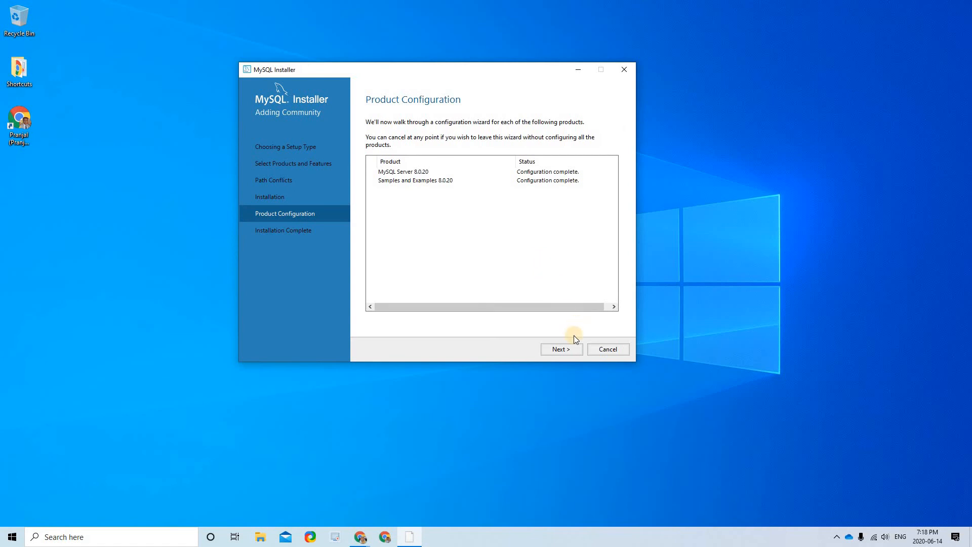
- Reach Installation Complete and finish, closing MySQL Installer
click(561, 349)
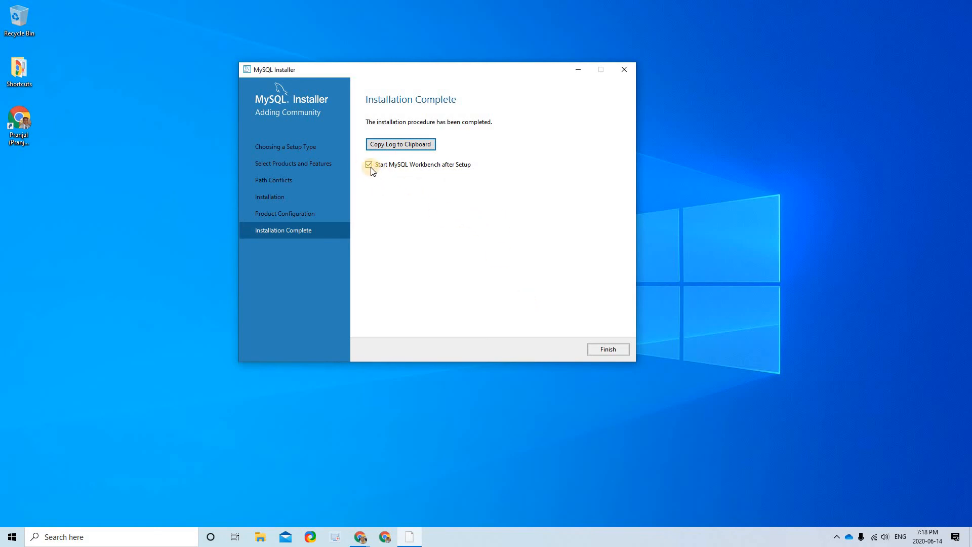
click(614, 352)
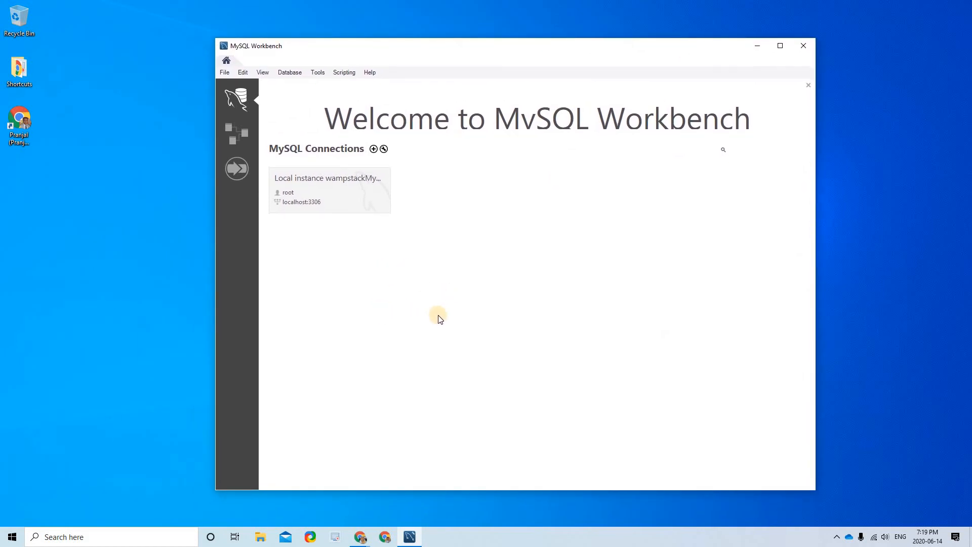
- Pin MySQL Workbench to the taskbar beside File Explorer, then close the Workbench window
right_click(411, 538)
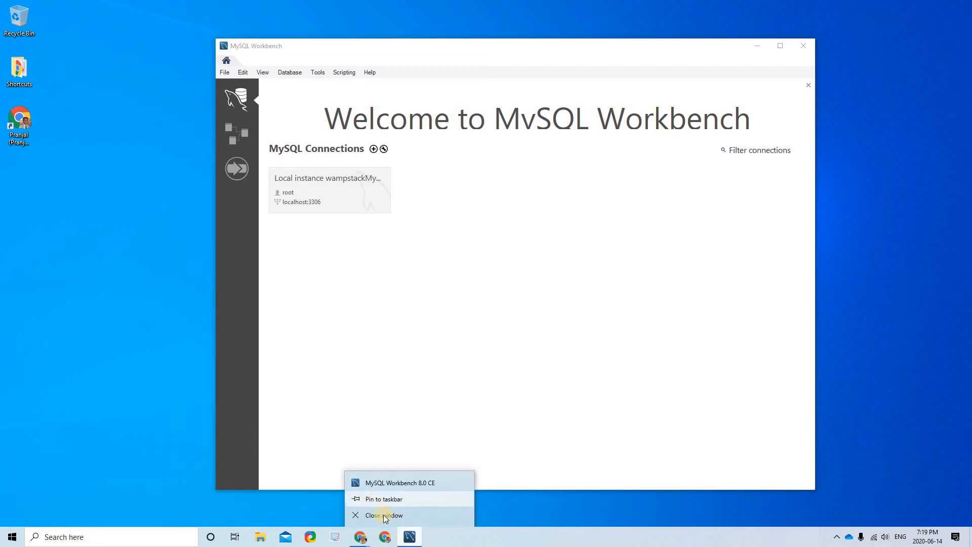
click(409, 540)
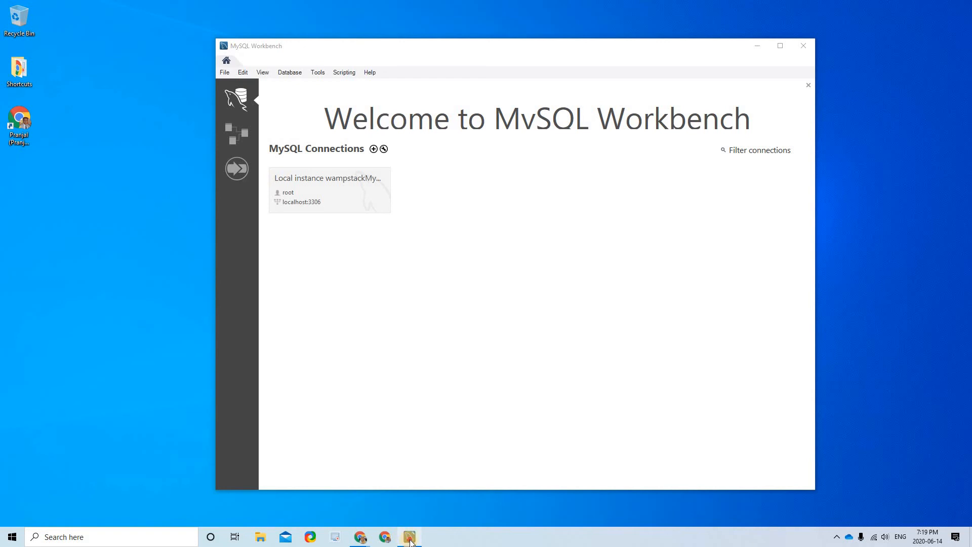
drag(261, 531, 293, 539)
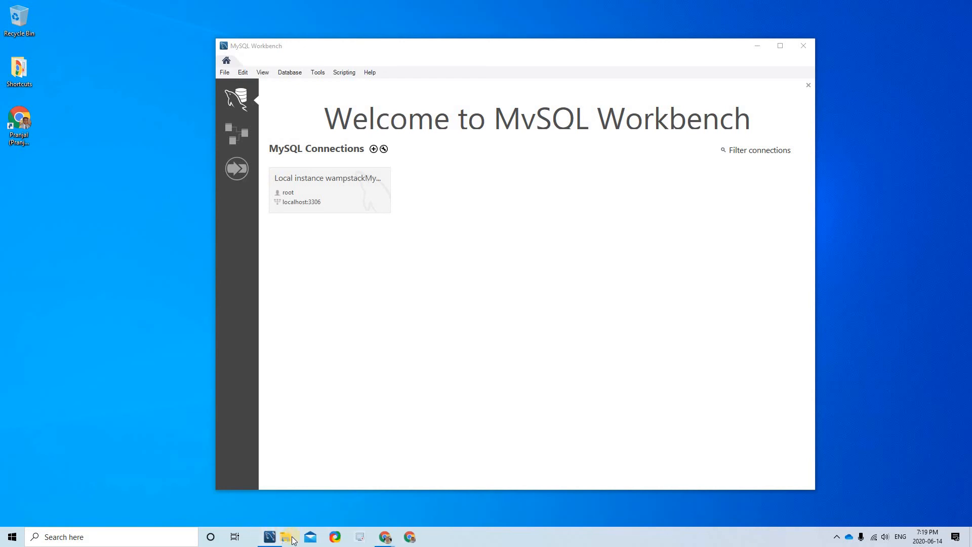
click(658, 330)
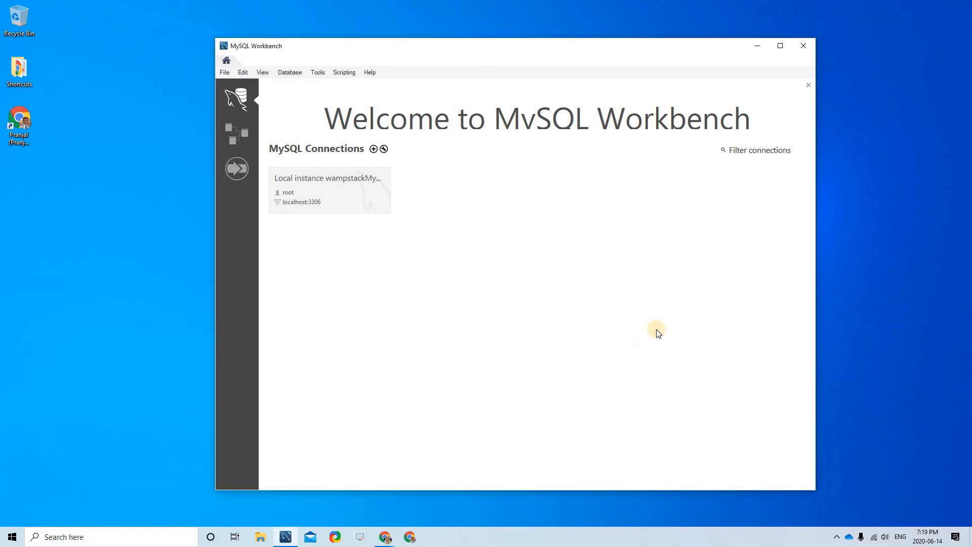
click(810, 48)
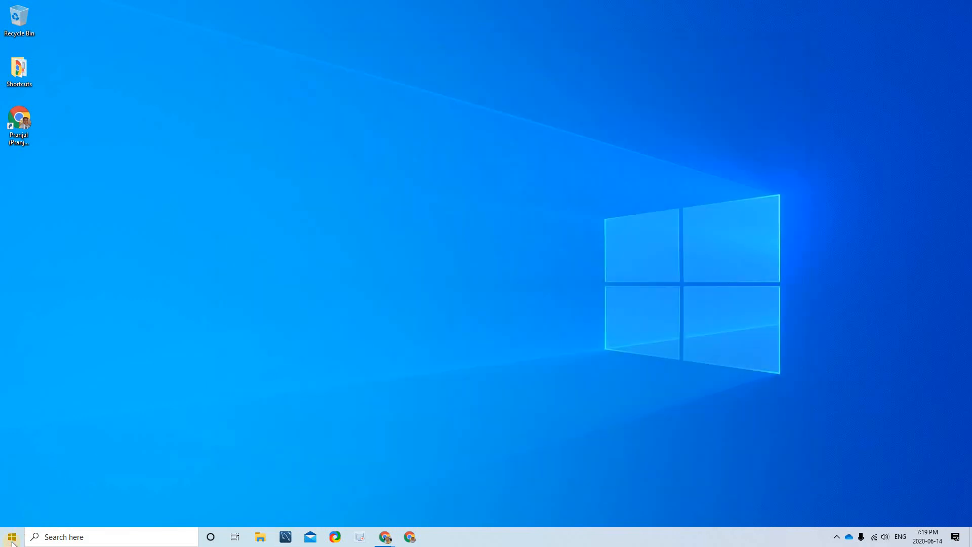
- Pin the MySQL 8.0 Command Line Client to Start, then unpin its Start tile
key(super)
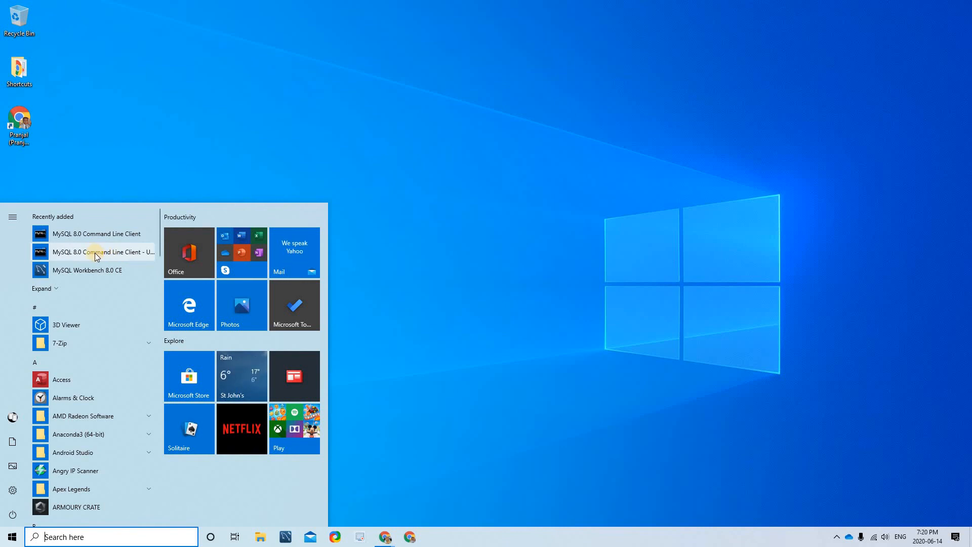
right_click(152, 268)
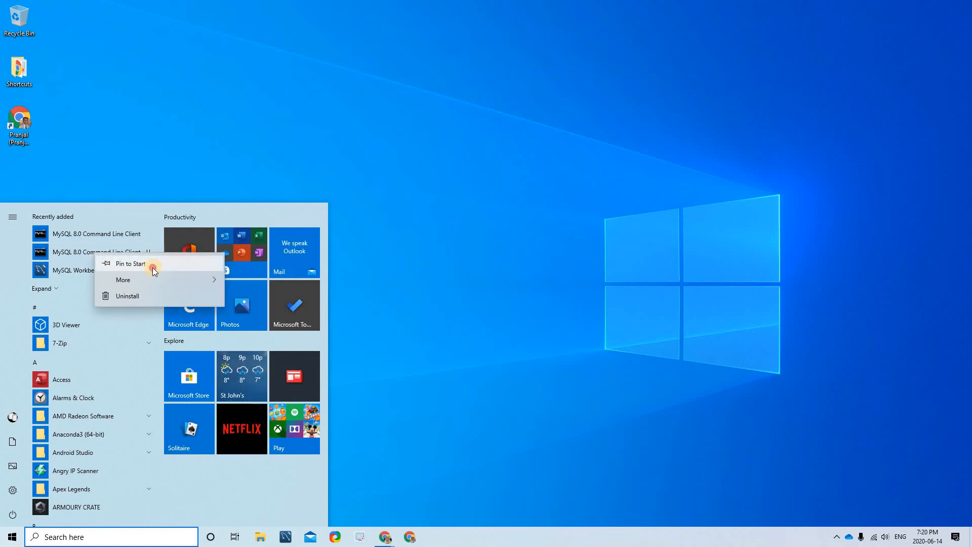
key(Return)
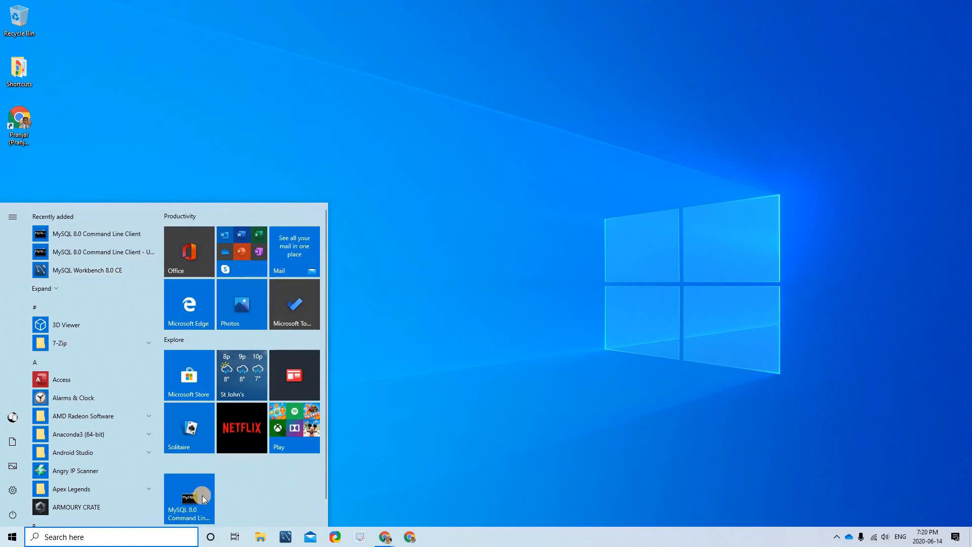
right_click(197, 498)
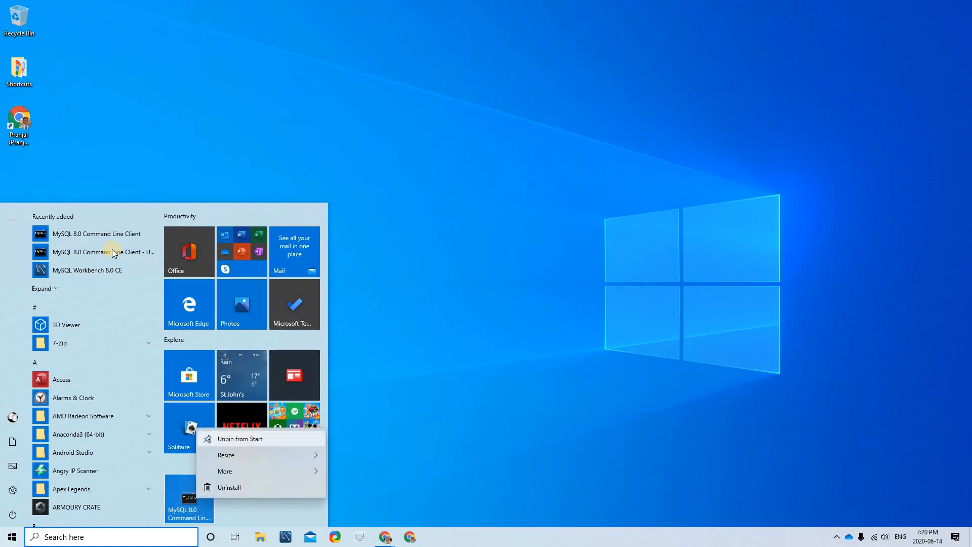
click(242, 439)
- Pin the MySQL 8.0 Command Line Client to the taskbar and place it before Mail
right_click(116, 251)
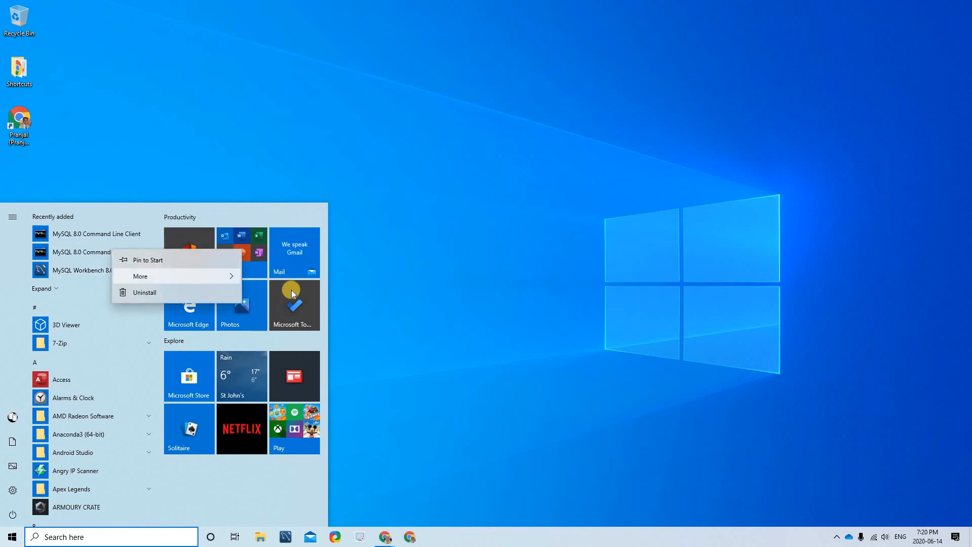
mouse_move(202, 276)
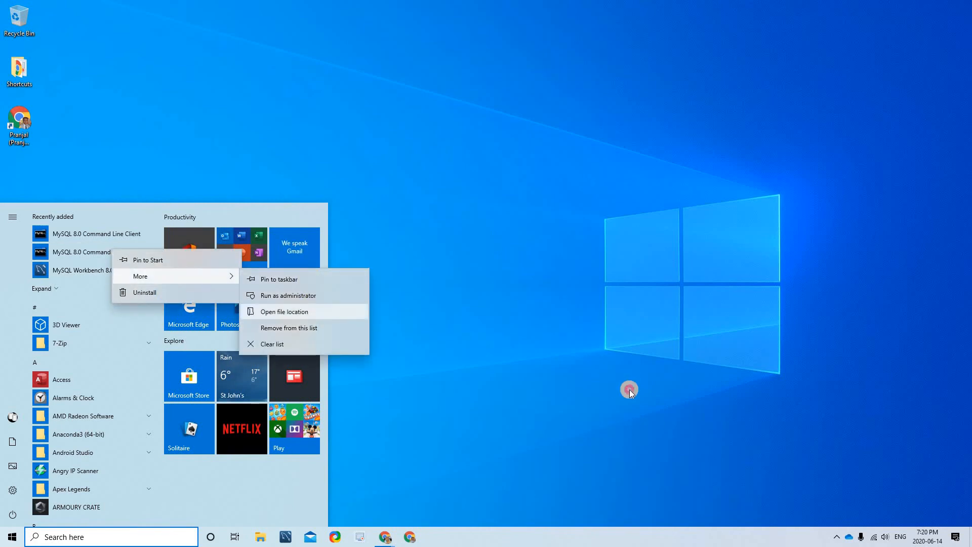
click(306, 279)
drag(424, 537, 312, 541)
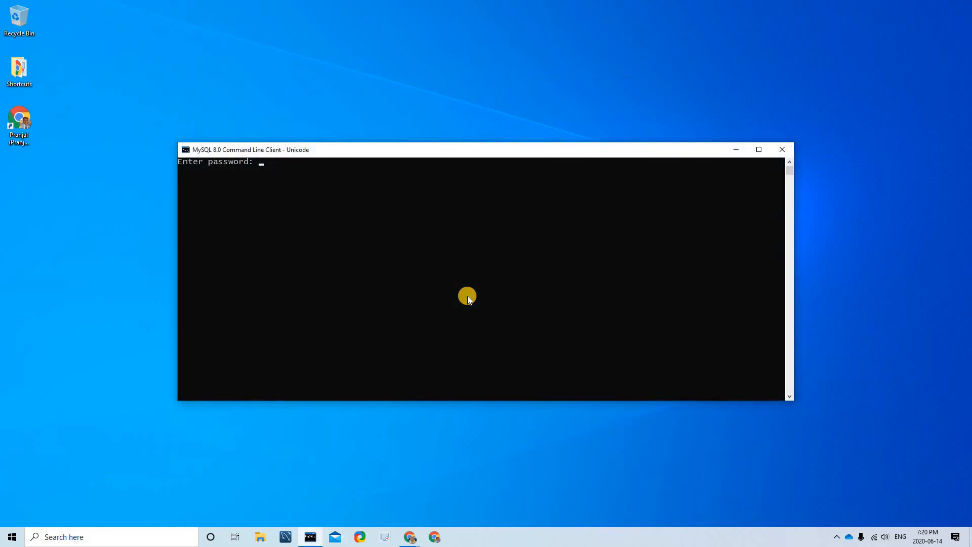
- Launch the MySQL 8.0 Command Line Client and log in with the root password
click(467, 295)
text(r)
text(*)
key(Return)
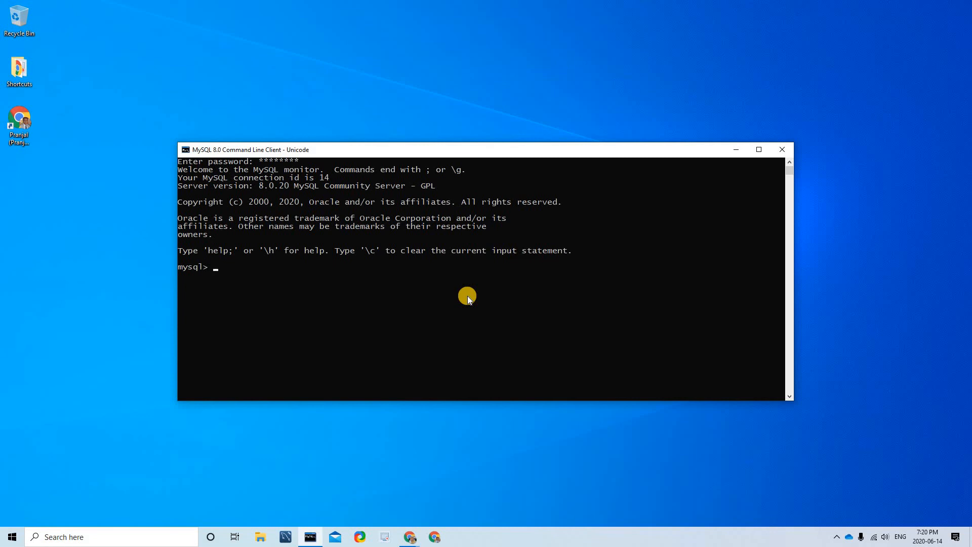
- Run show databases; to list the six databases, including sakila and world, then exit
text(show databases;)
key(Return)
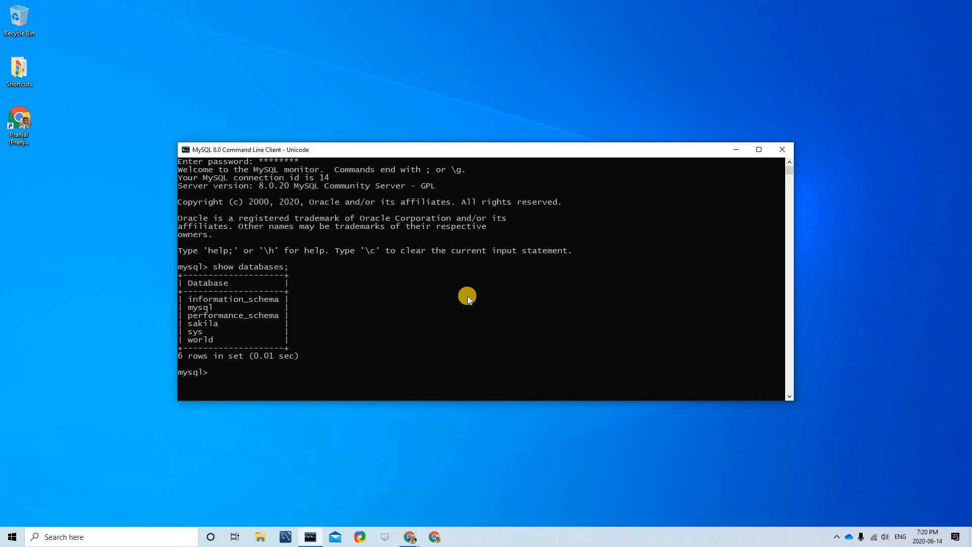
click(375, 370)
text(exit)
key(Return)
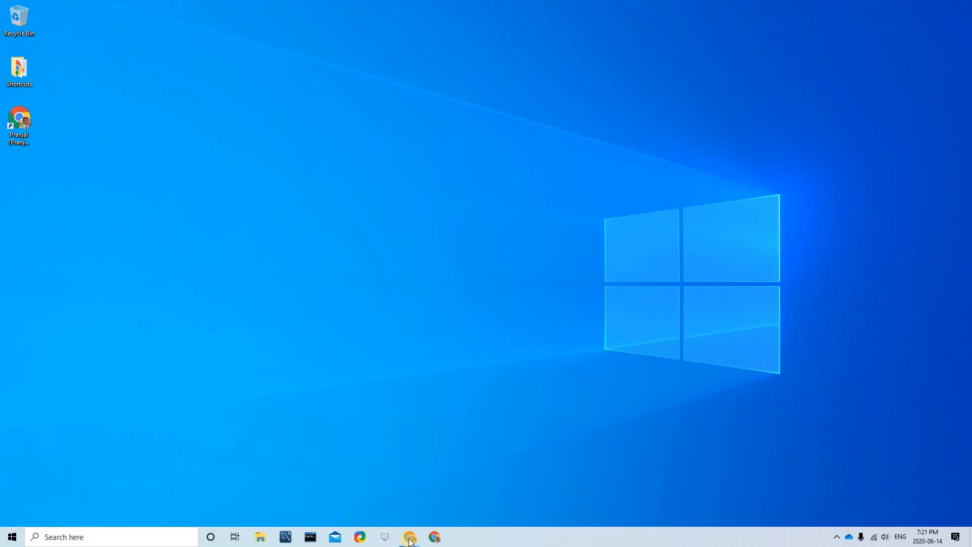
- Google 'sublime text' in a new Chrome tab and open the sublimetext.com result
click(457, 510)
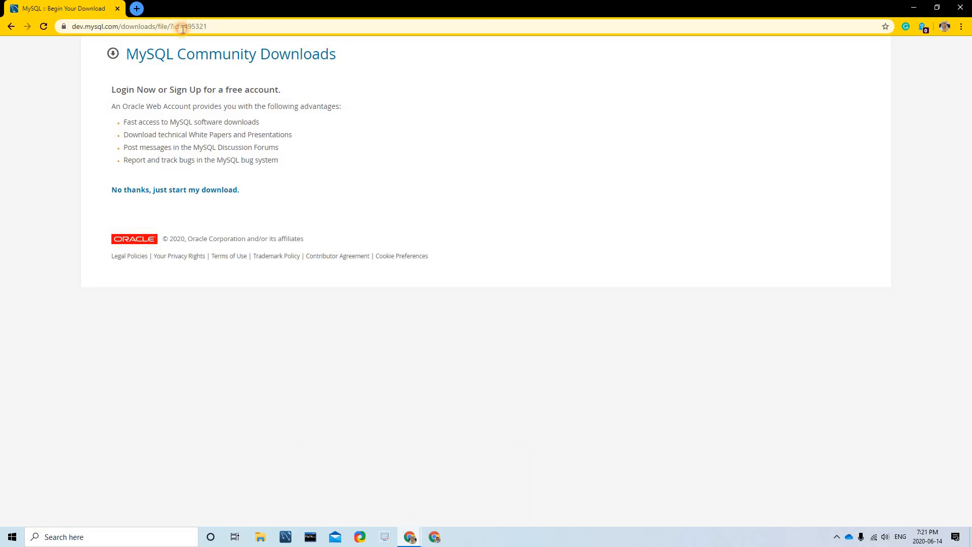
key(ctrl+t)
click(188, 27)
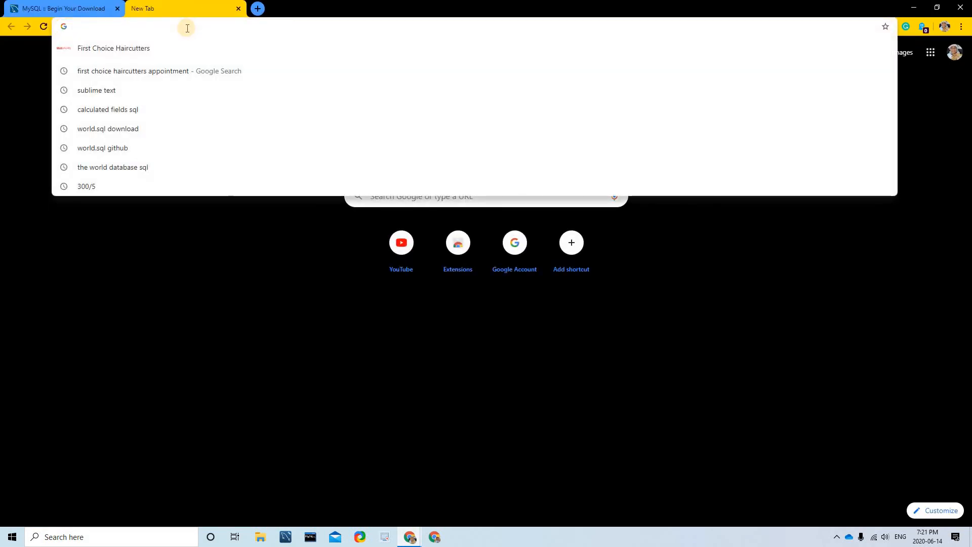
text(sub)
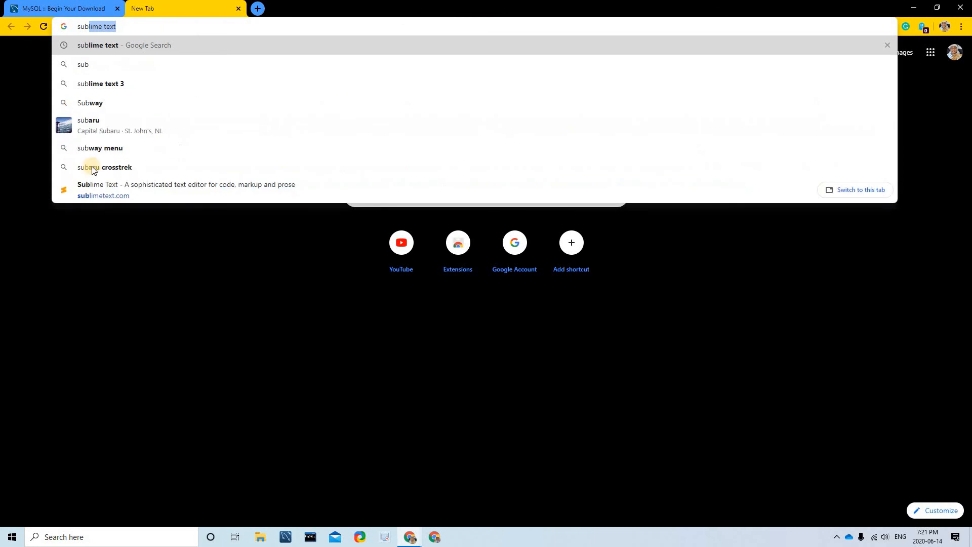
key(Return)
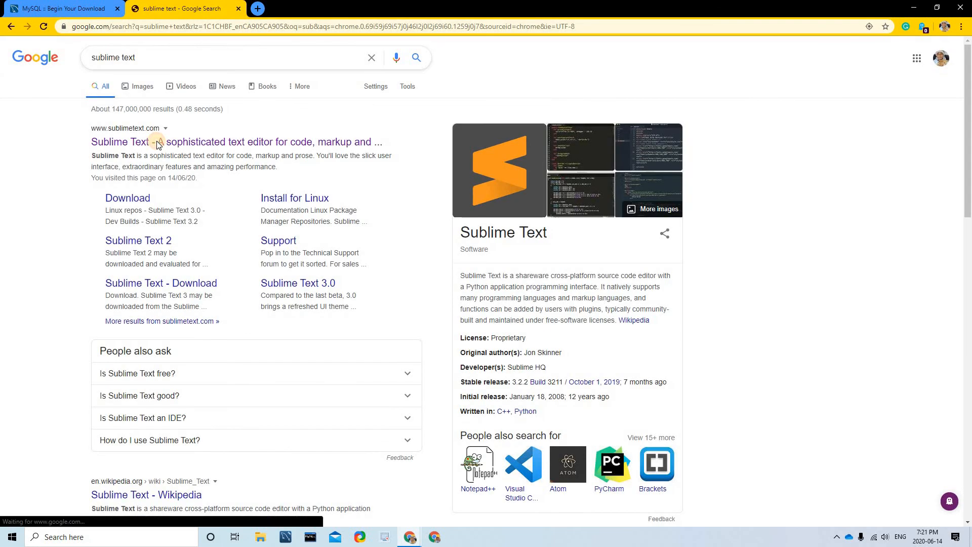
click(195, 143)
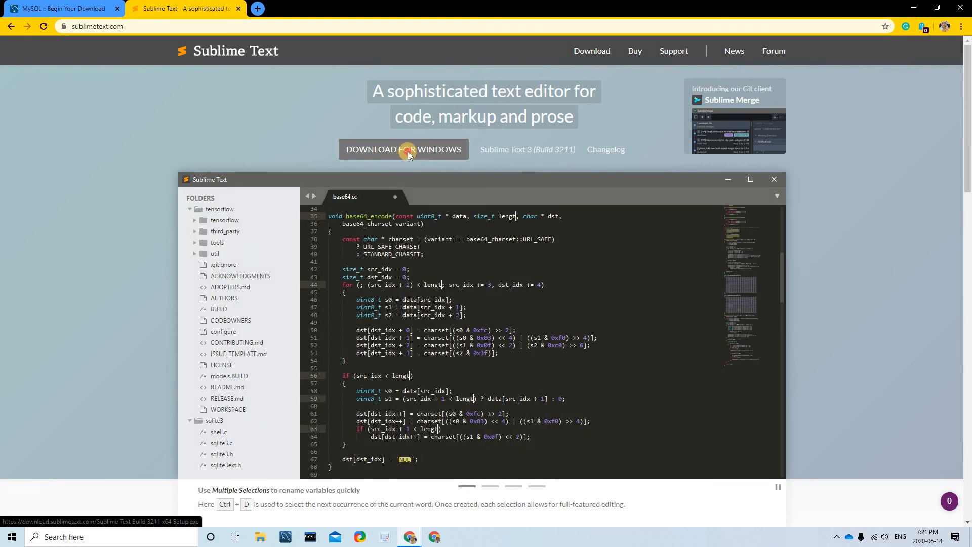
- Download and run the Sublime Text Windows installer, then cancel and exit its setup
click(409, 154)
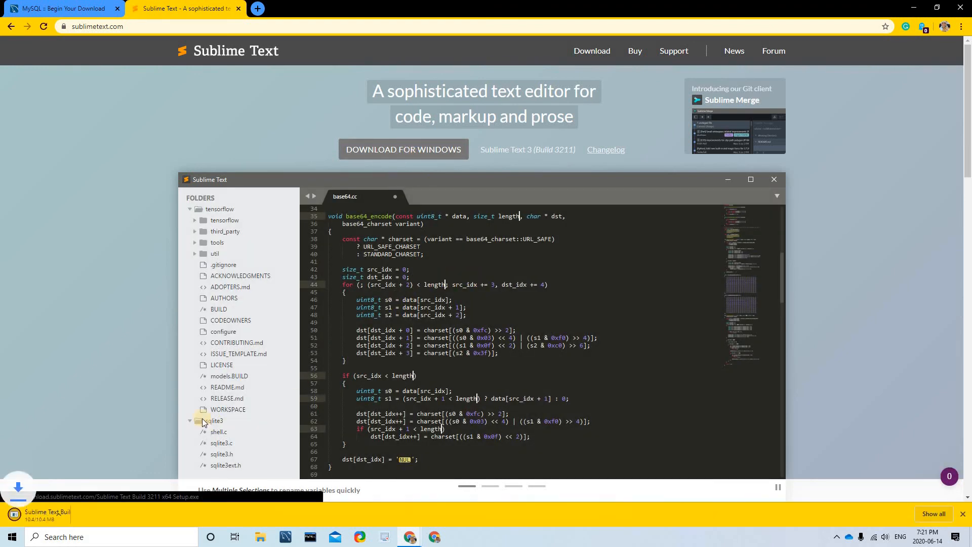
click(70, 513)
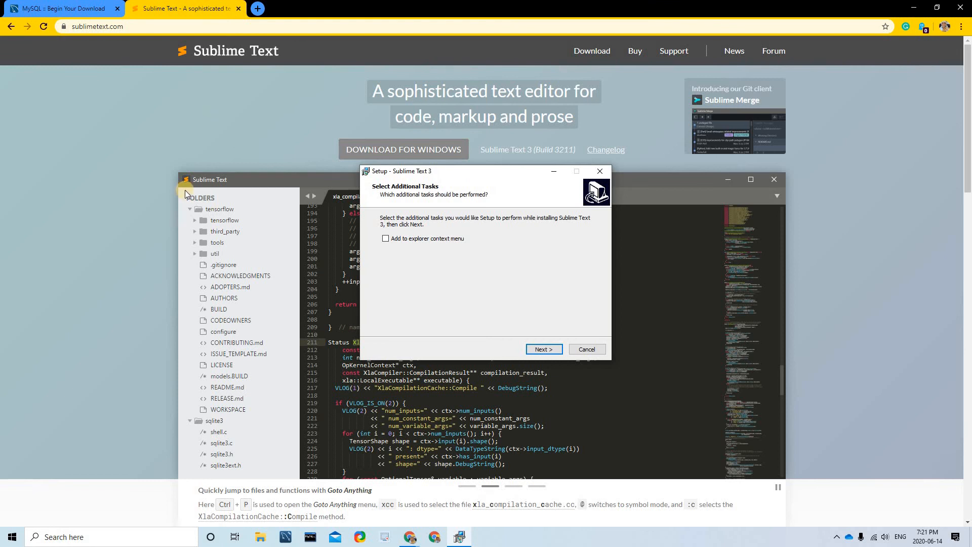
drag(409, 171, 150, 107)
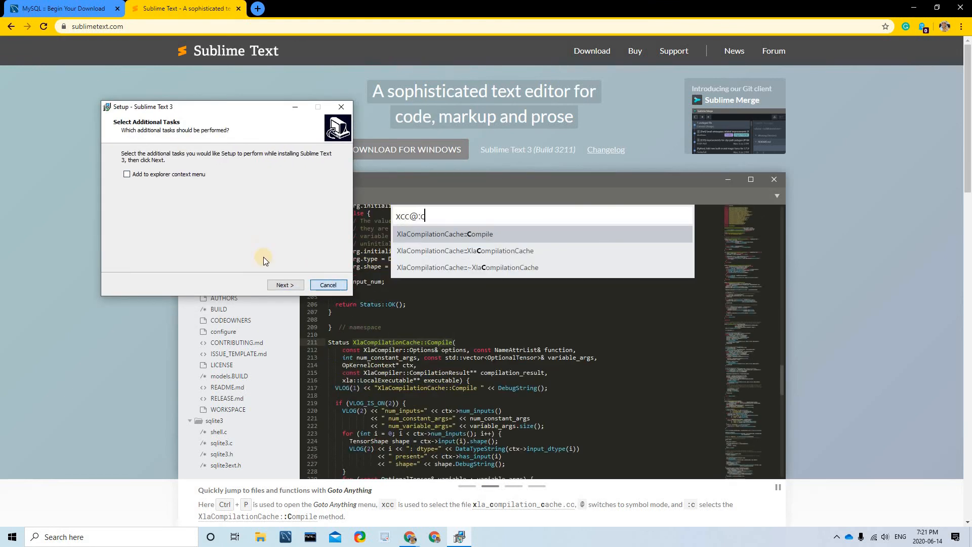
click(318, 283)
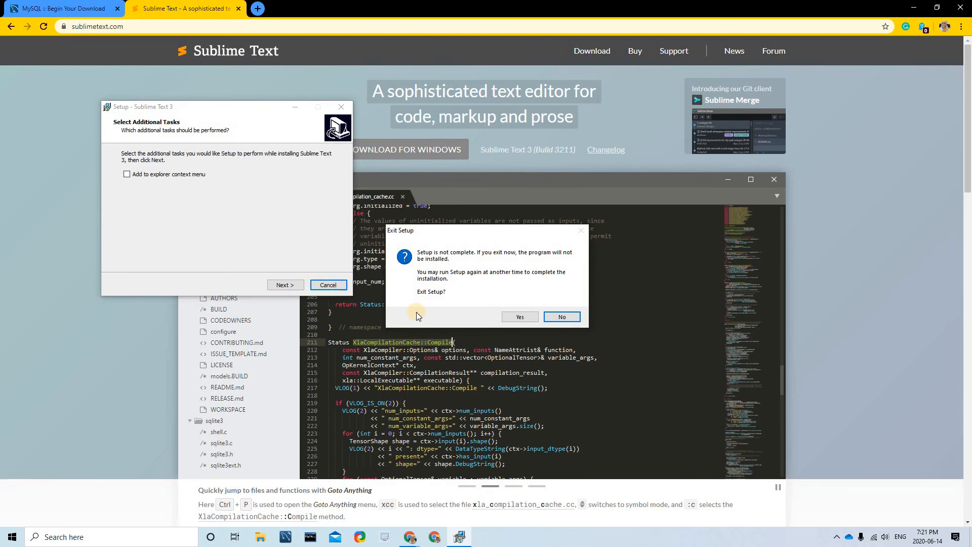
click(517, 317)
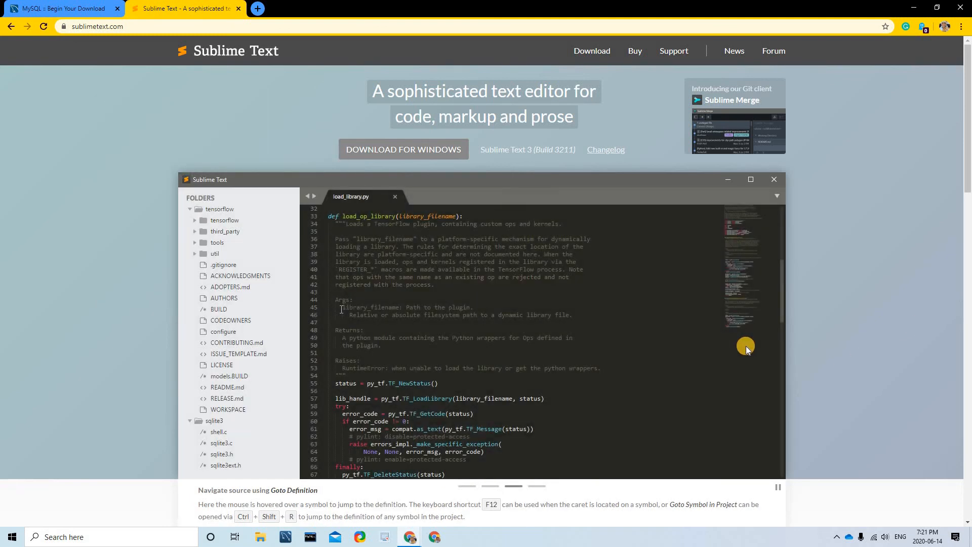
- Close the sublimetext.com tab so the MySQL Community Downloads page is in front
scroll(740, 338, down, 8)
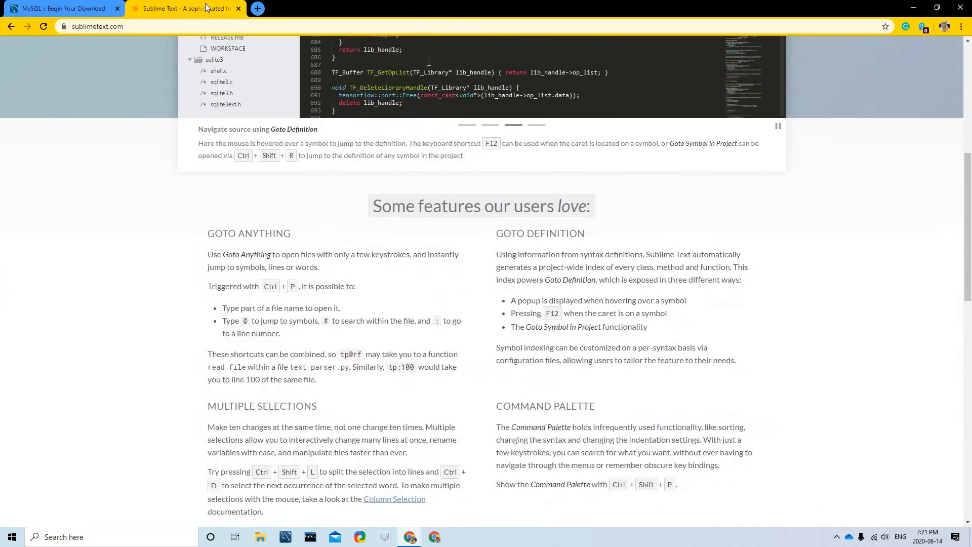
key(ctrl+w)
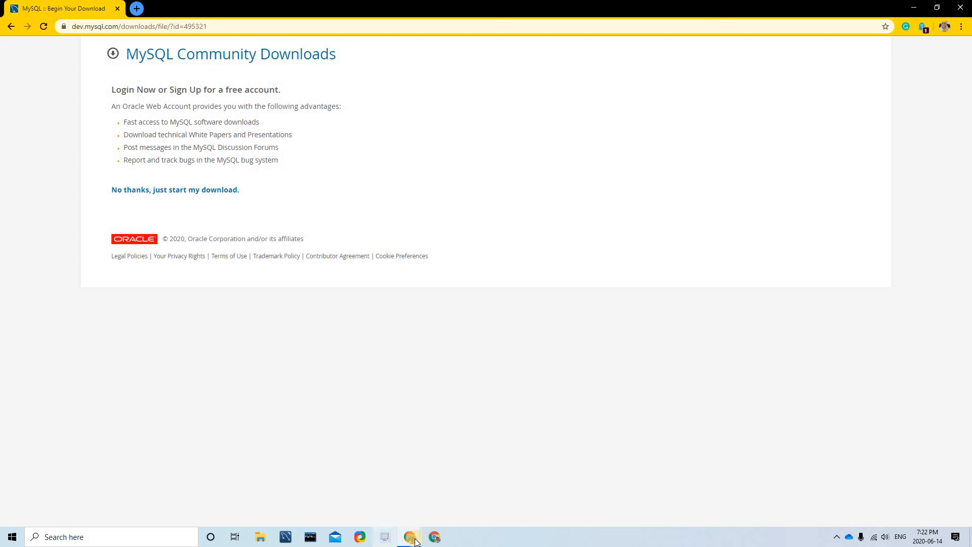
click(836, 536)
click(610, 415)
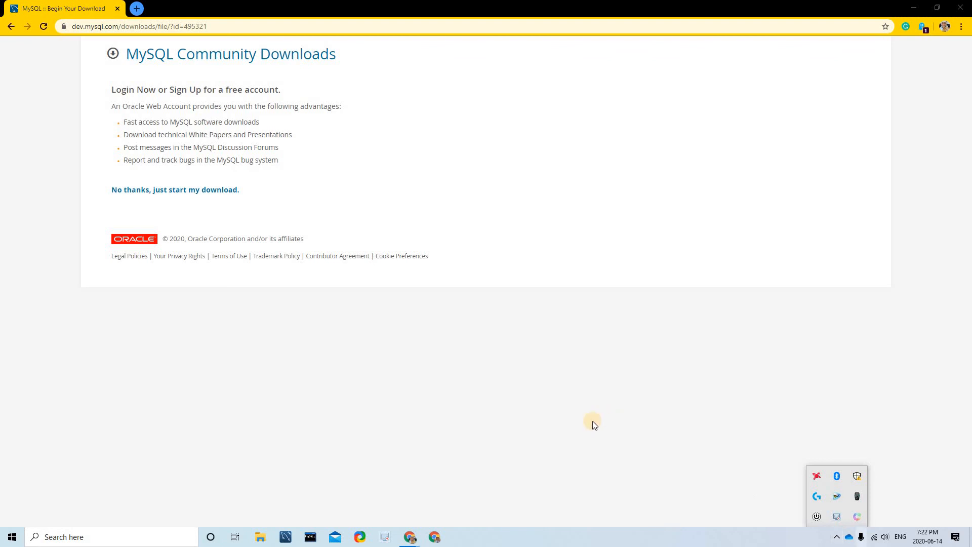